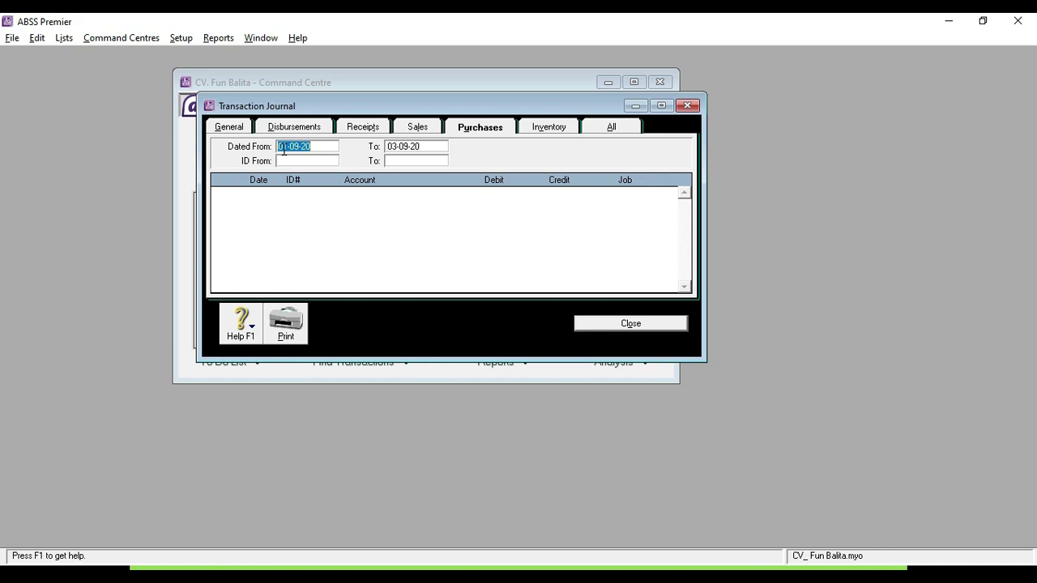
- List the purchase journal entries dated from 01-01-20 and enlarge the journal window to examine them
text(-01-20)
key(Tab)
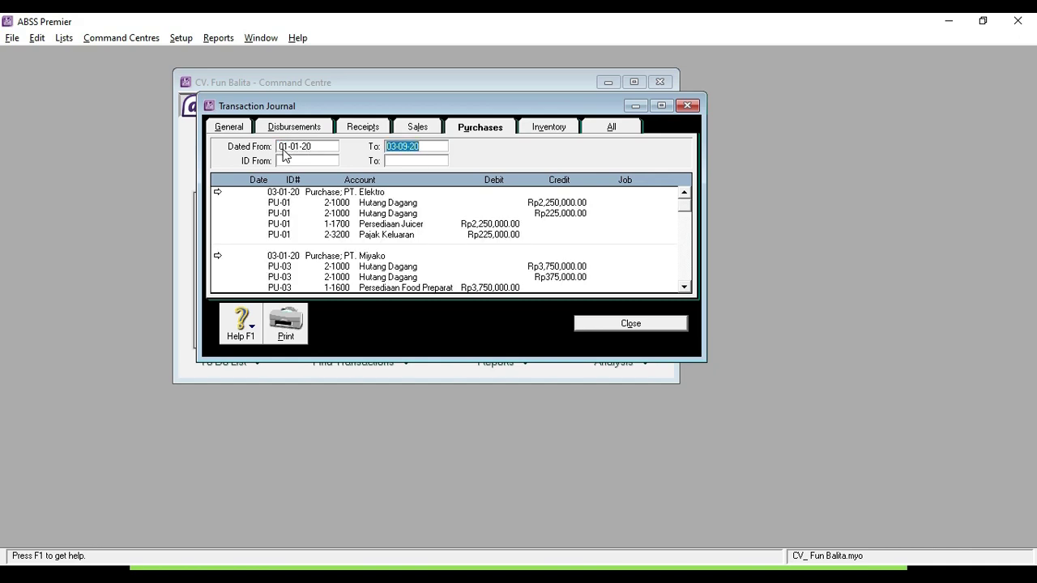
click(684, 286)
click(685, 288)
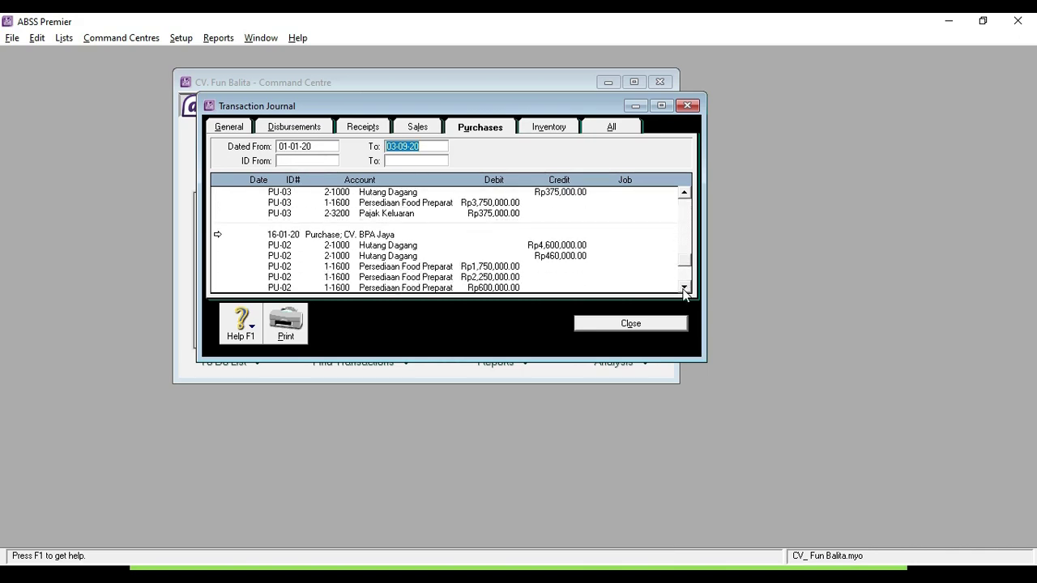
scroll(685, 294, up, 3)
drag(475, 361, 475, 480)
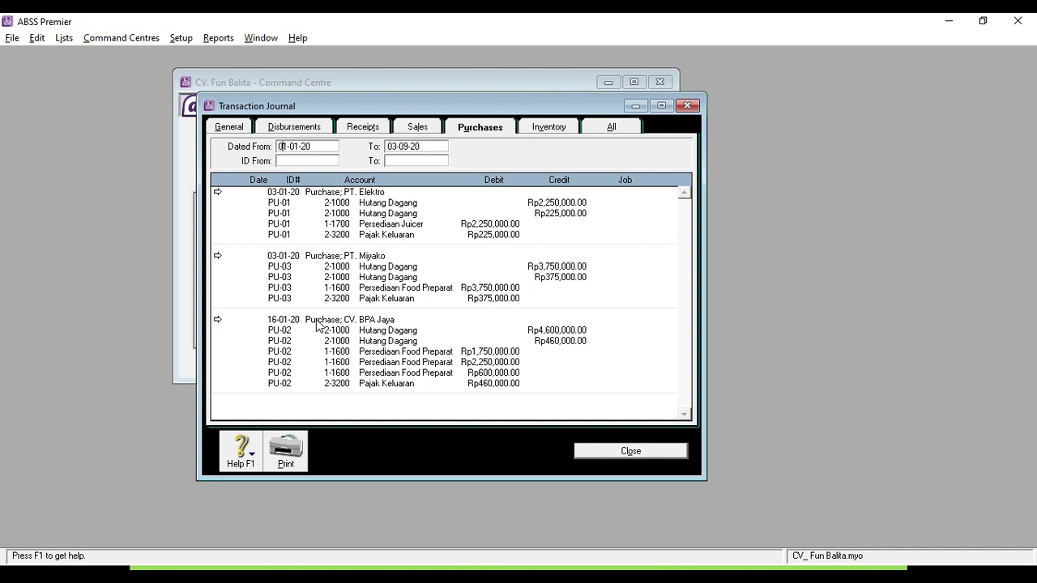
- Examine the credit terms and items of the 16-01-20 CV. BPA Jaya purchase, closing the bill and the journal
double_click(373, 324)
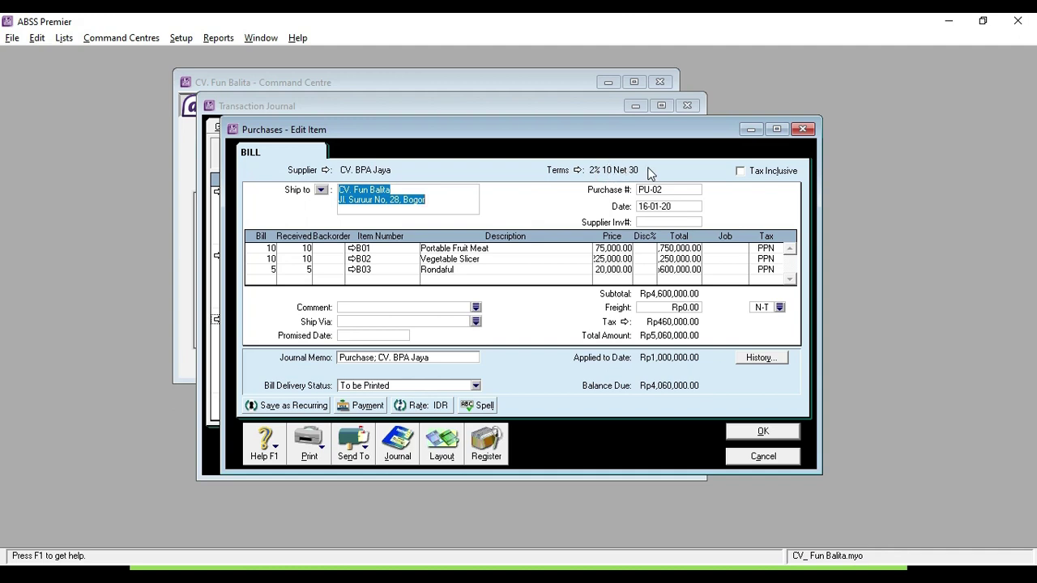
click(748, 456)
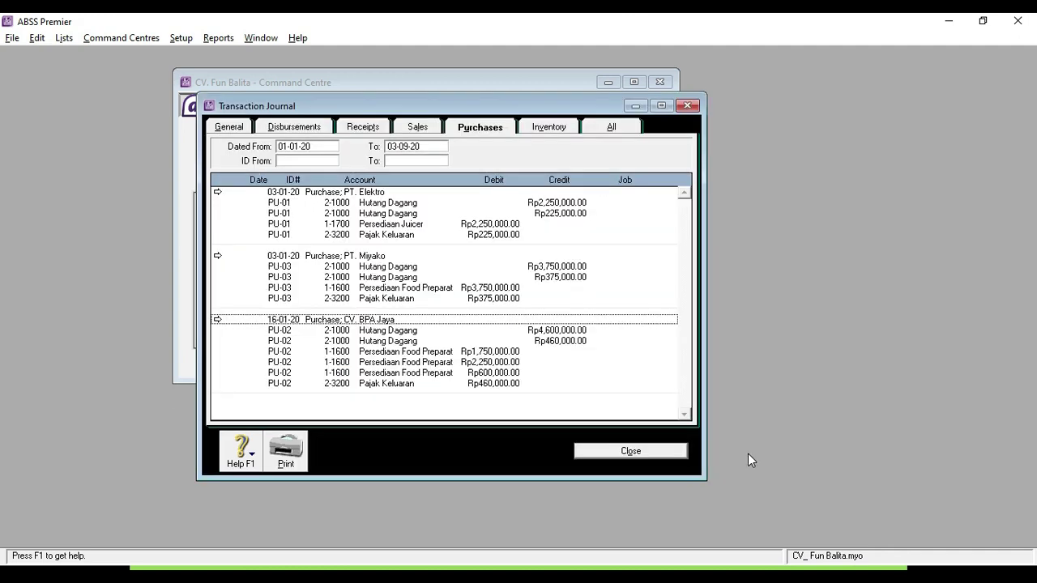
click(616, 450)
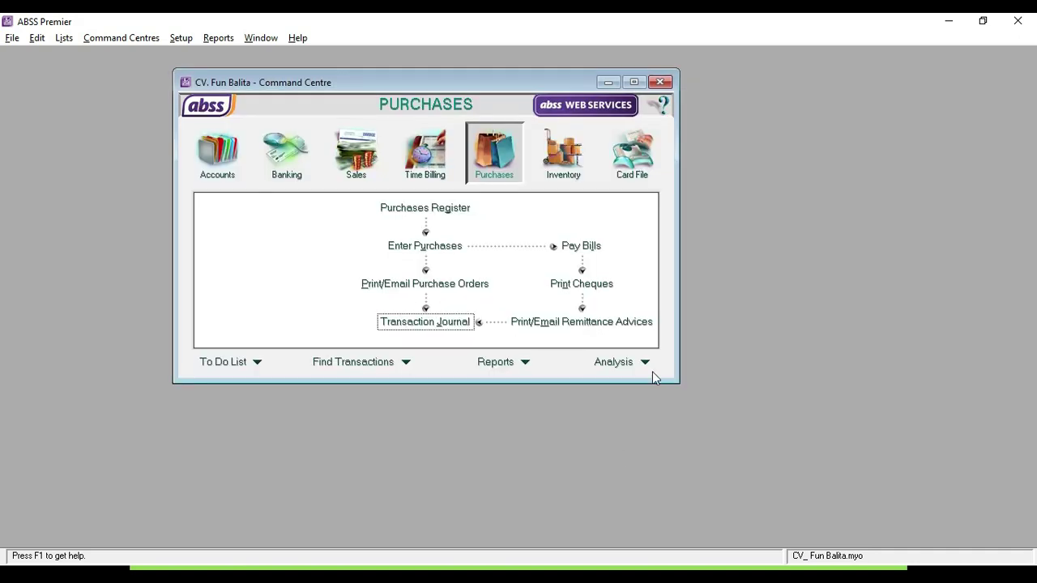
- Start a new purchase bill for the supplier CV. BPA Jaya
click(434, 255)
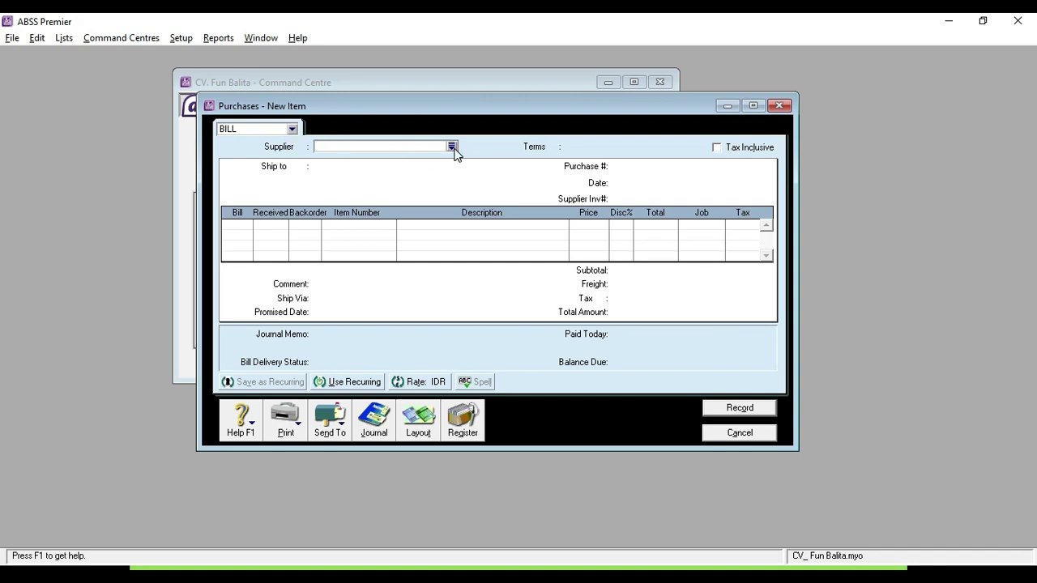
click(452, 147)
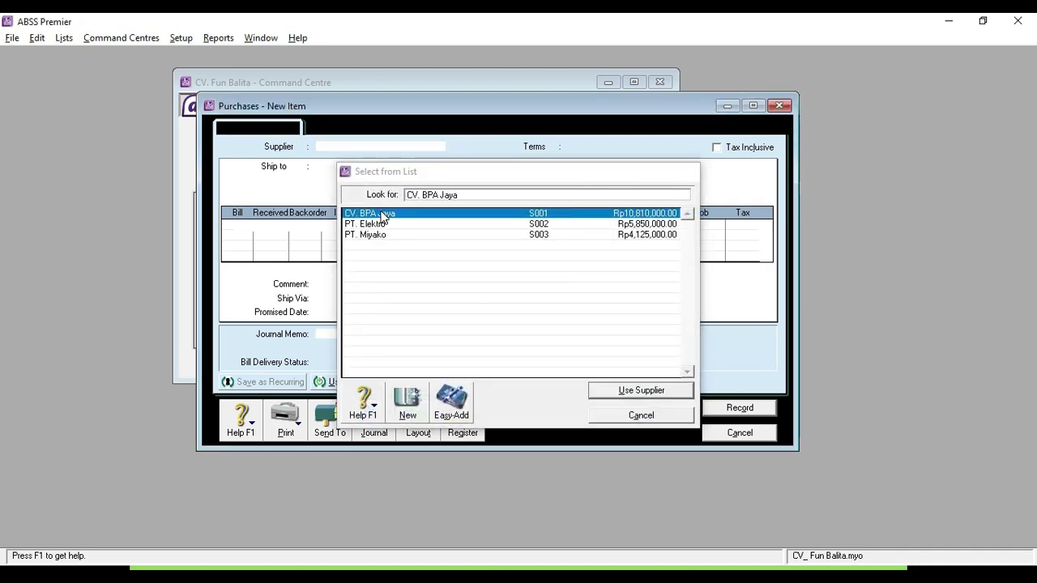
double_click(382, 215)
- Set the bill's credit terms to In a Given # of Days with 10 discount days, 30 balance due days and 2% early-payment discount
click(554, 148)
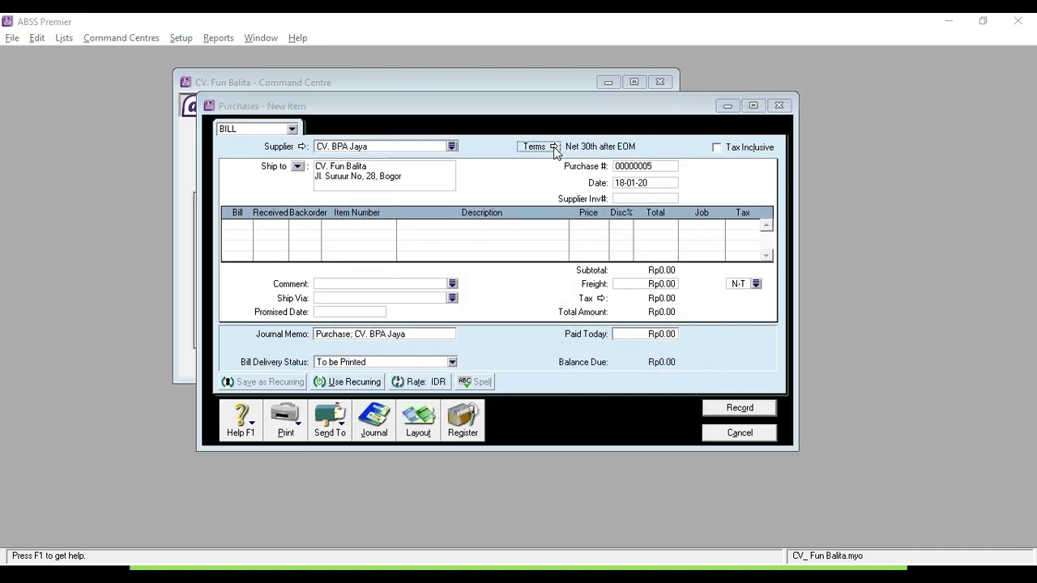
click(562, 201)
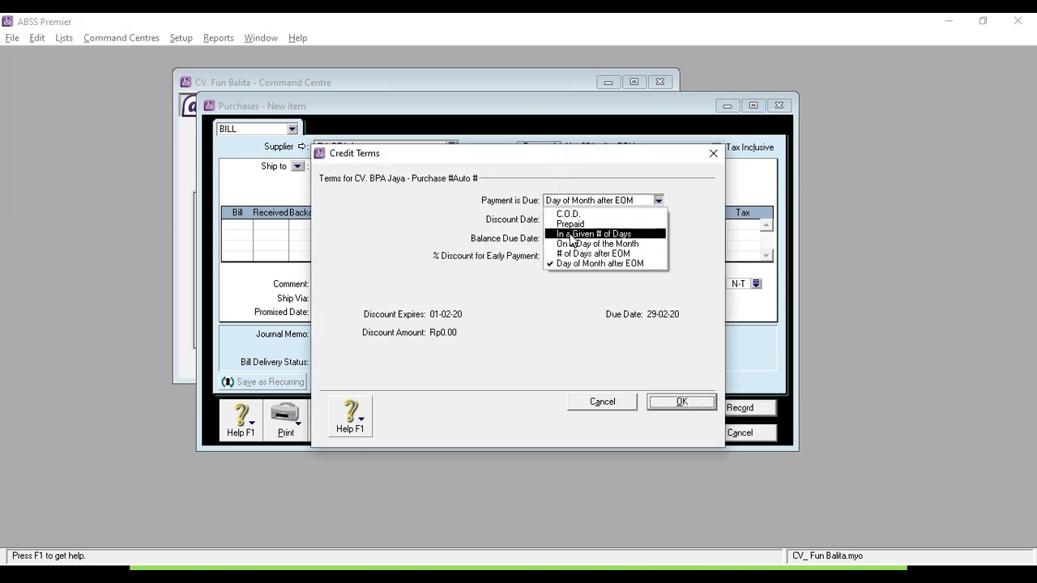
click(571, 235)
click(576, 219)
text(10)
key(Tab)
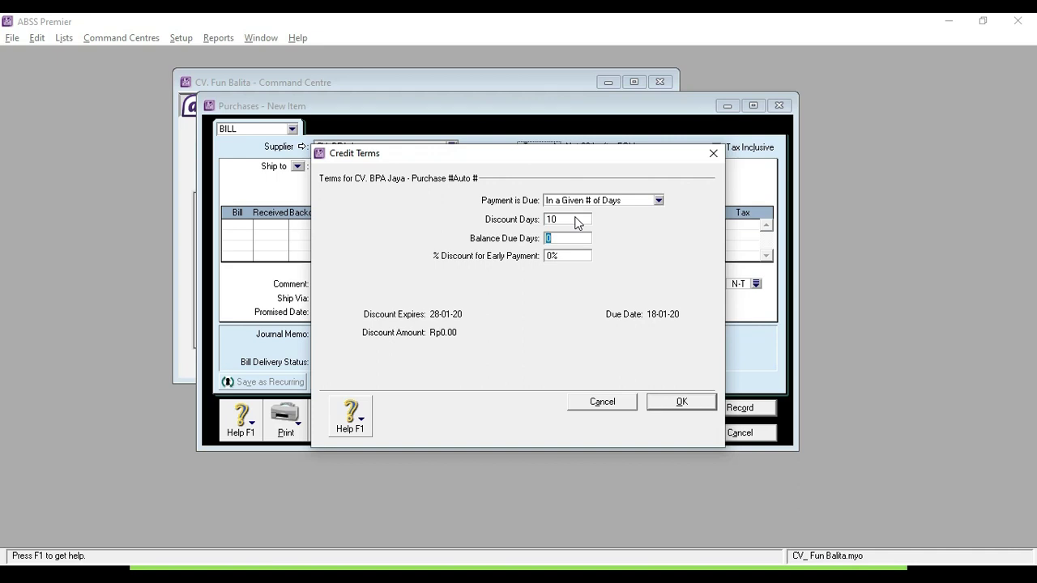
text(30)
key(Tab)
text(2)
click(682, 403)
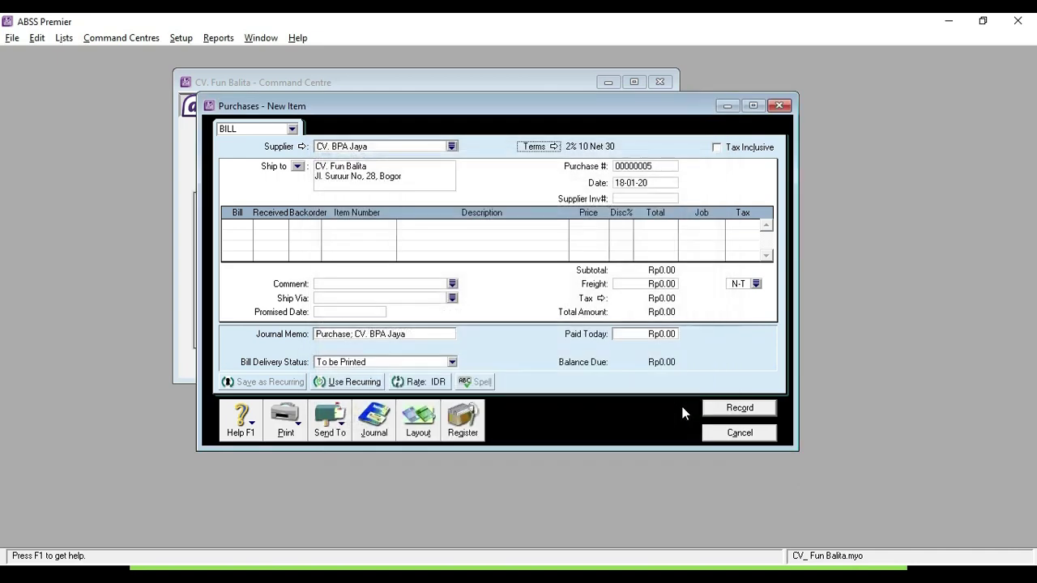
- Set the bill's purchase number to PU-05, keeping the date 18-01-20
click(655, 168)
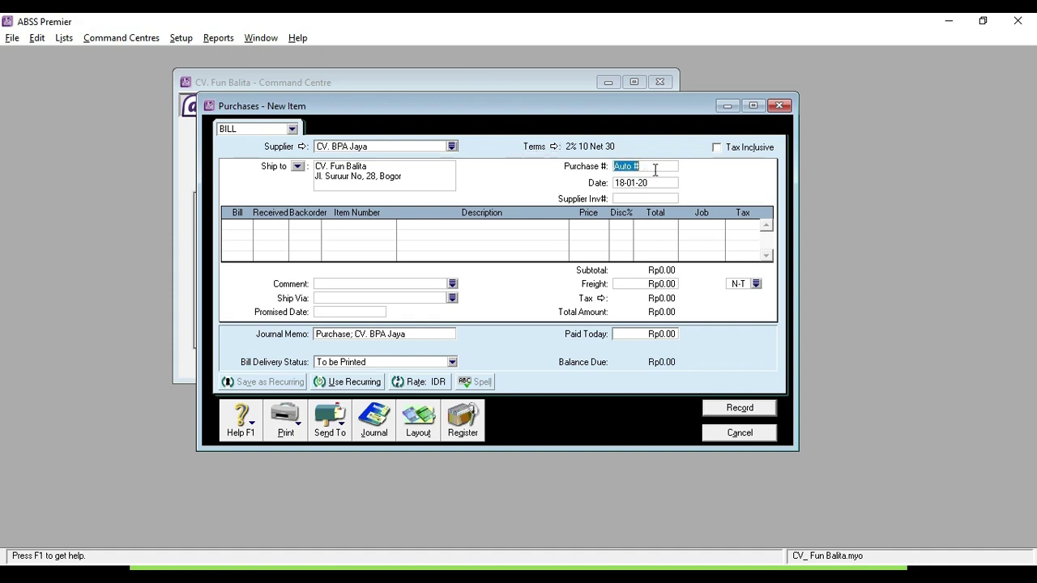
text(PU-05)
click(633, 183)
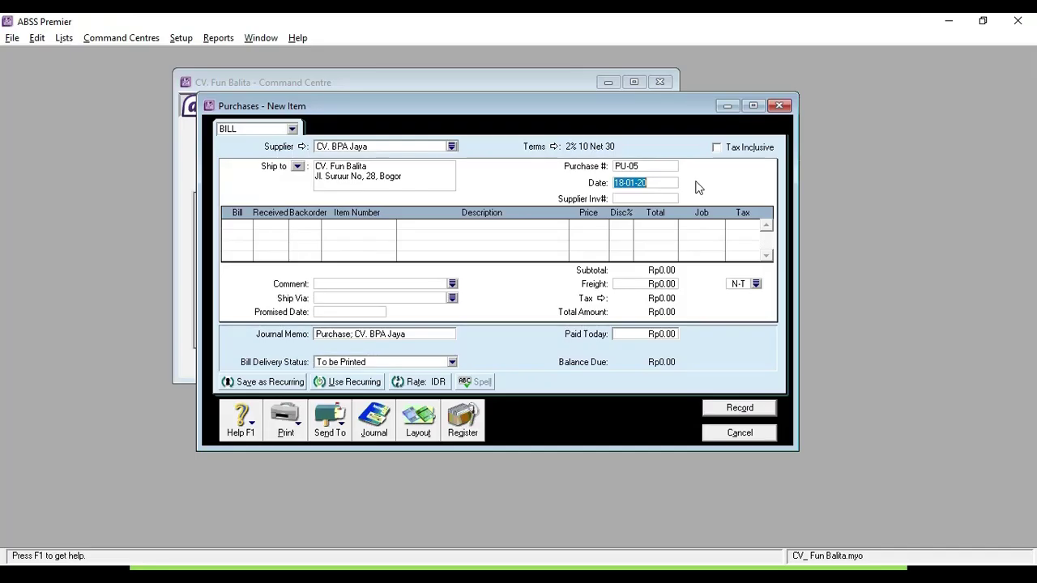
- Enter a return line of -1 unit of item B03, record the bill and close the purchase form
click(253, 243)
text(-1)
key(Tab)
key(Tab)
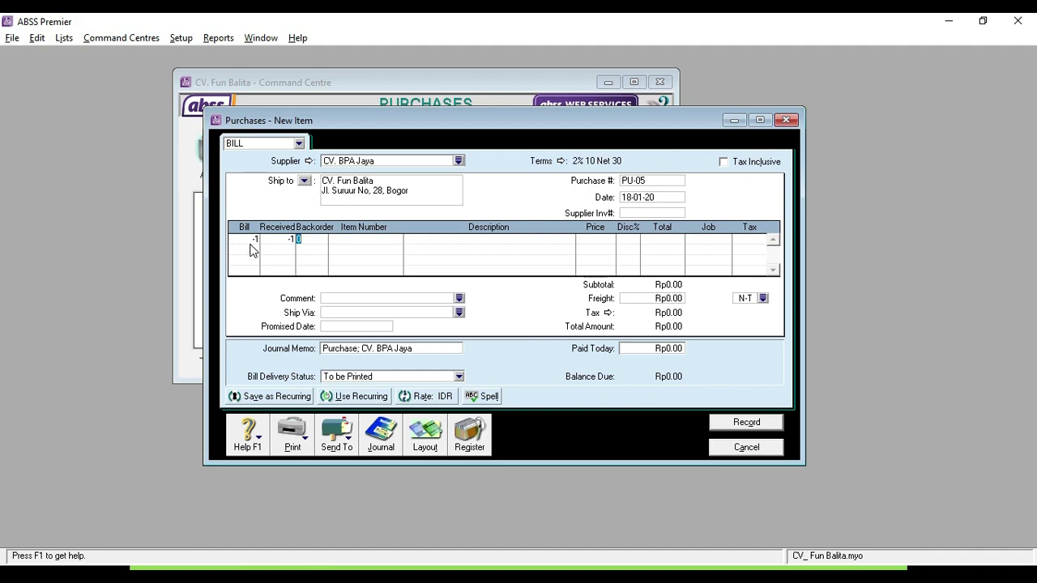
key(Tab)
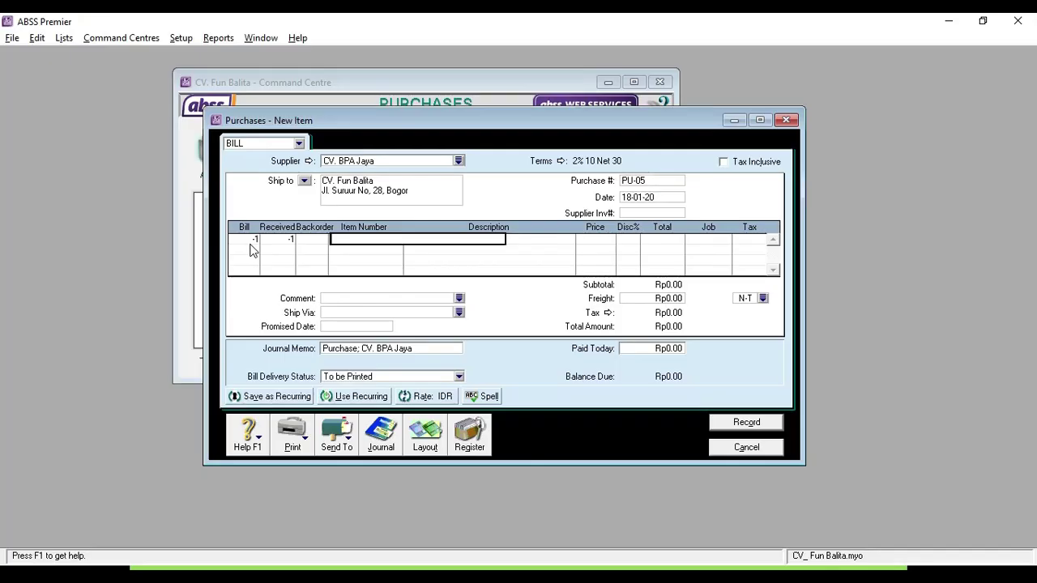
text(B03)
key(Tab)
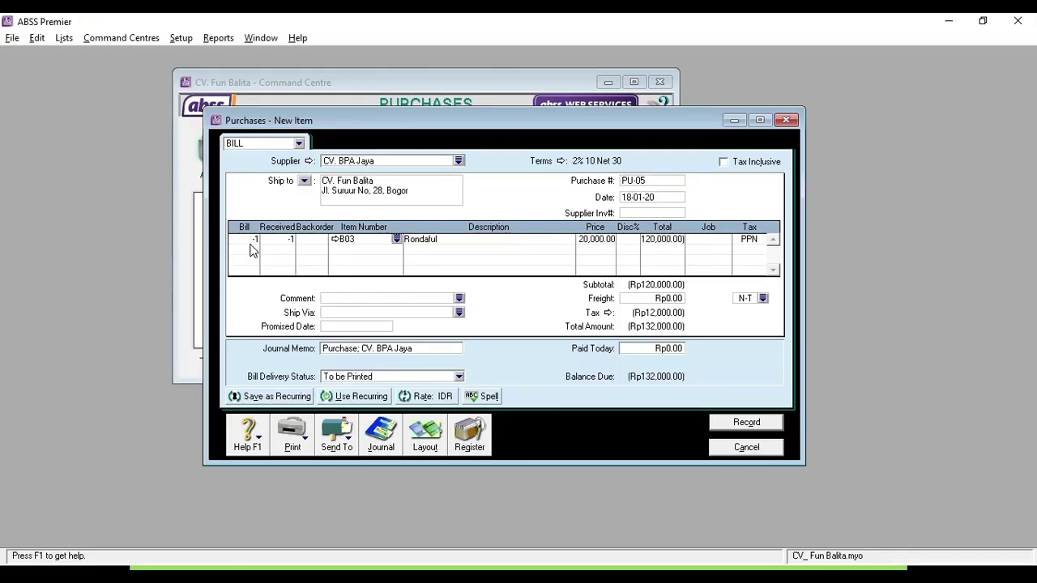
key(Tab)
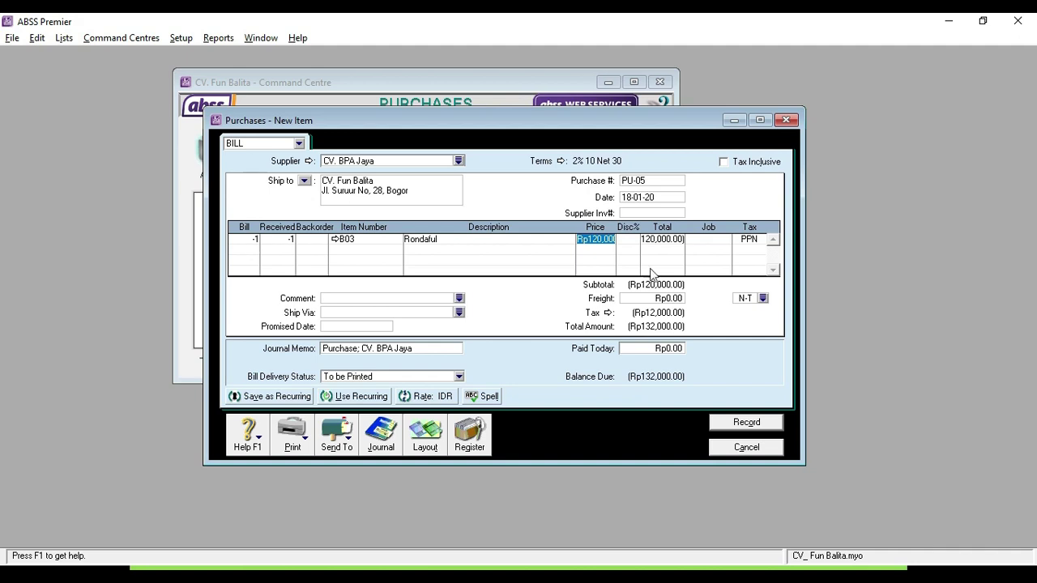
key(Tab)
key(Tab)
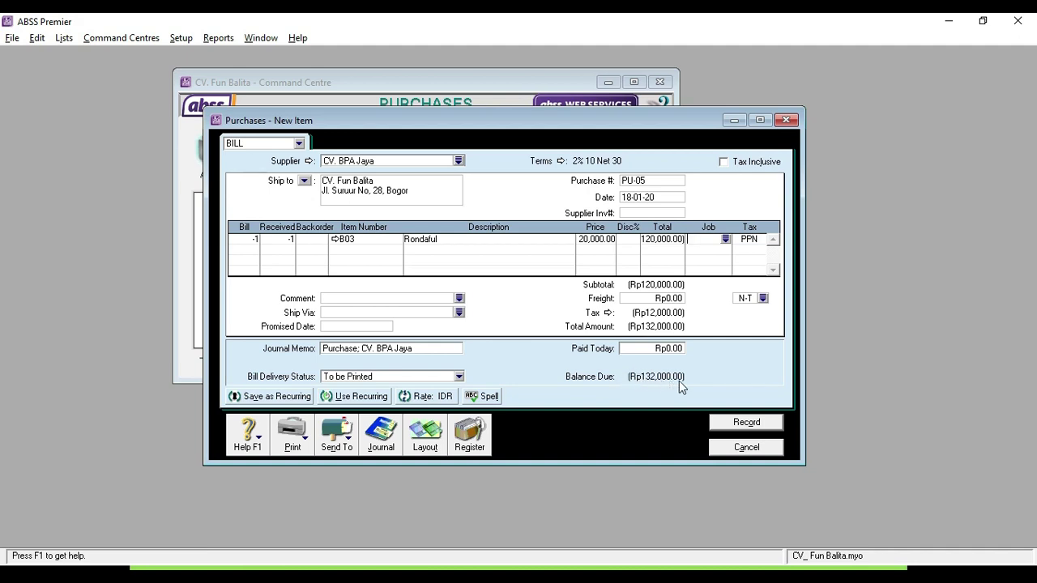
click(724, 427)
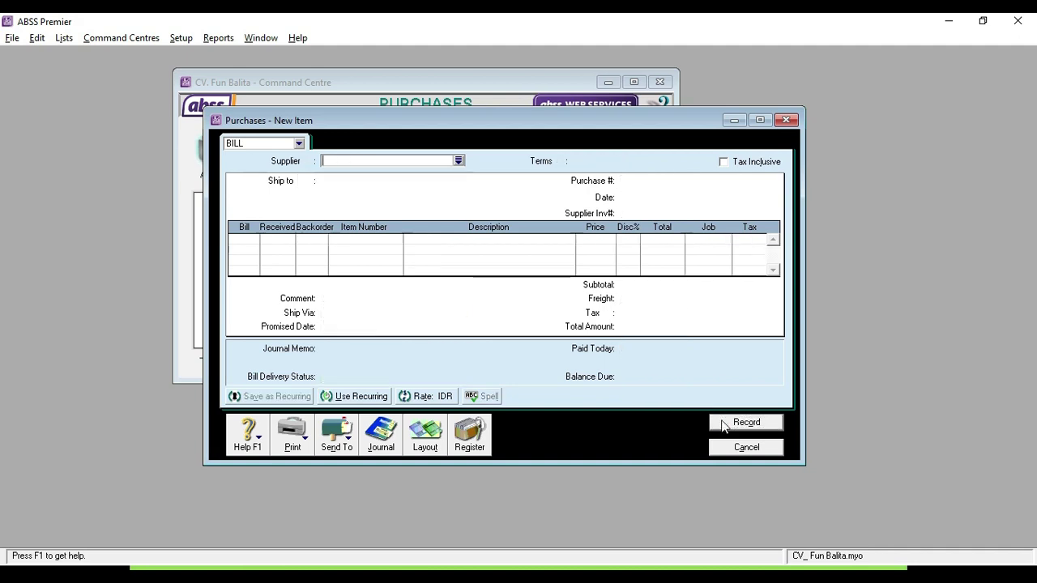
click(714, 435)
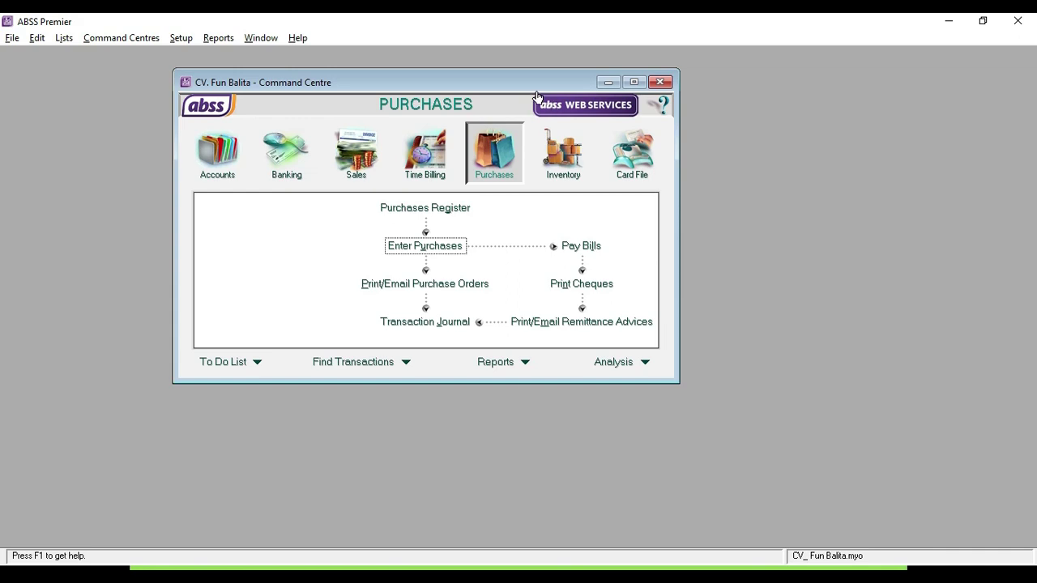
- Open the PU-05 supplier debit from the Purchases Register's returns and debits for application to a purchase
click(423, 210)
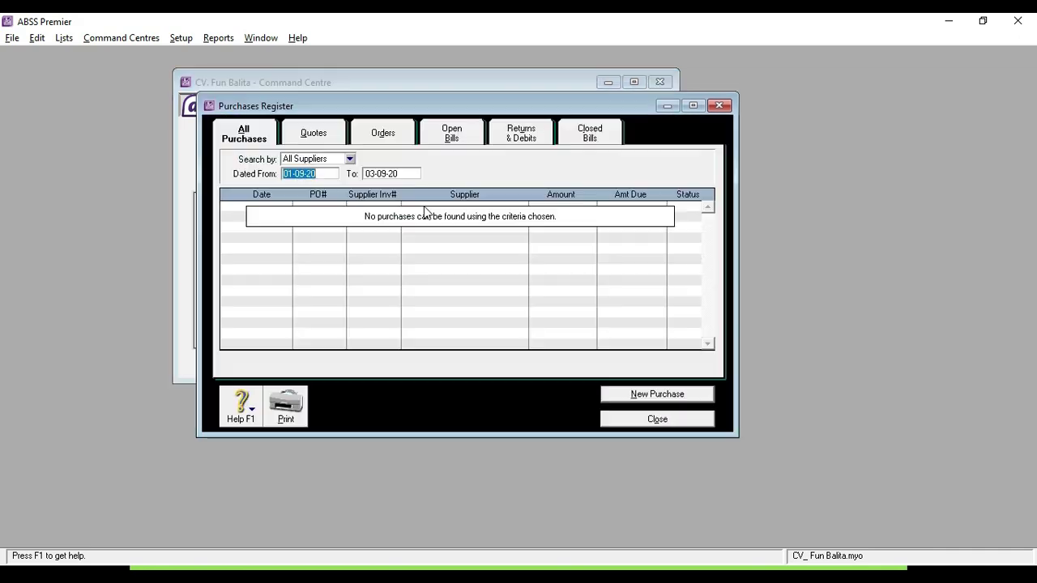
click(500, 140)
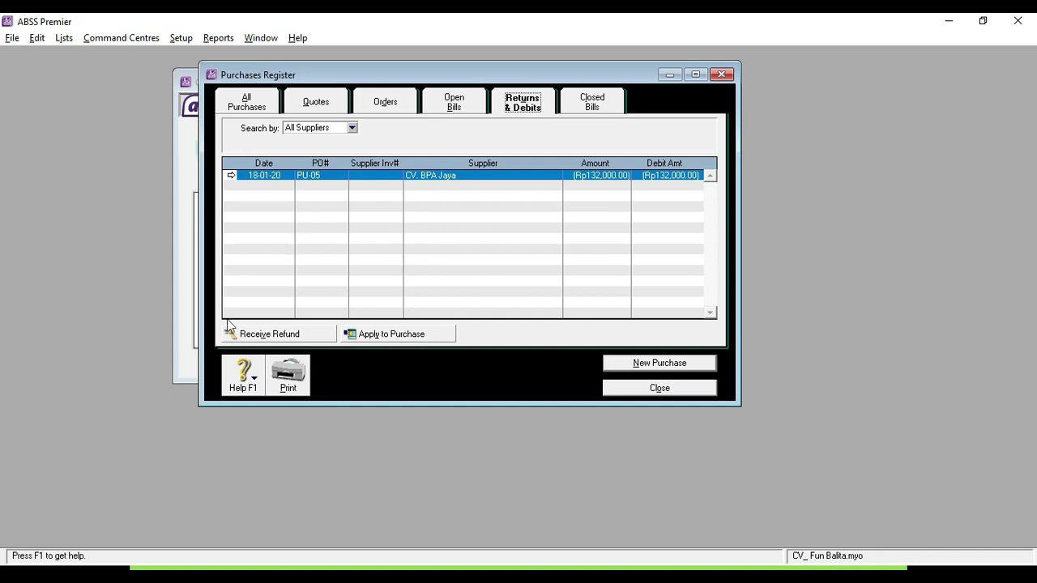
click(361, 335)
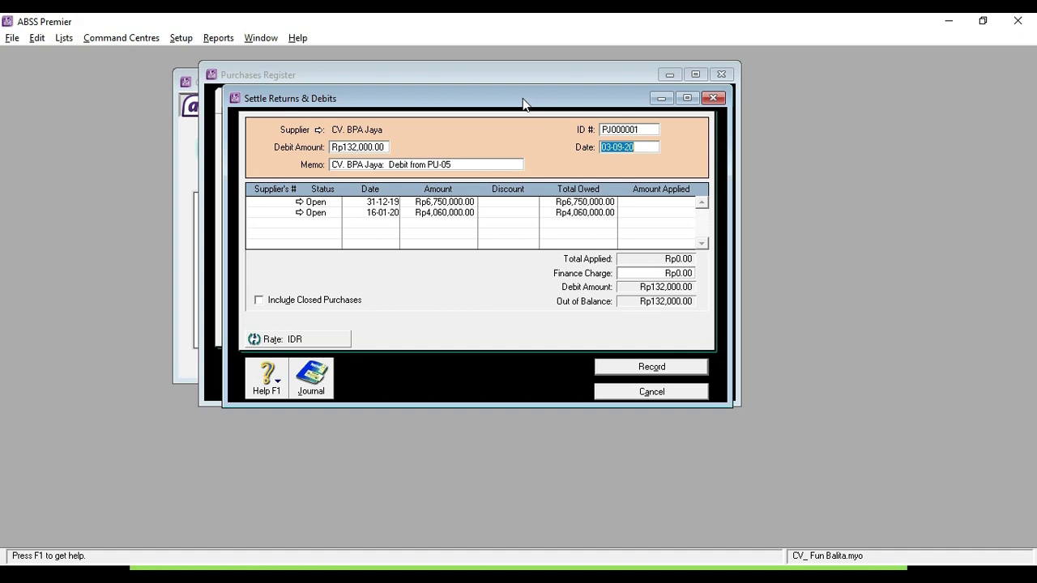
drag(523, 104, 512, 95)
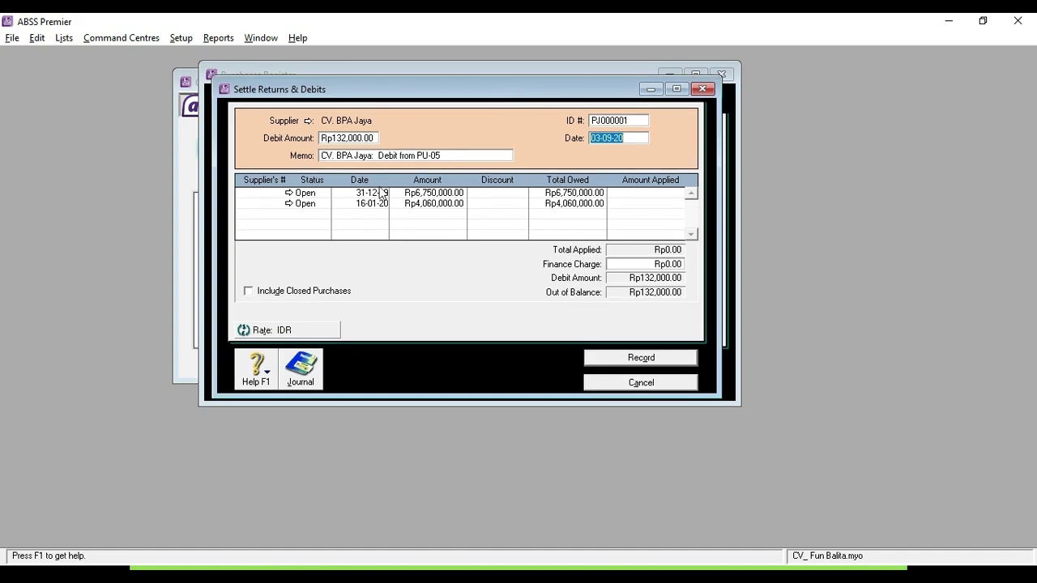
- Apply the Rp132,000.00 debit to the 16-01-20 purchase, date the settlement 18-01-20 and record it
click(642, 205)
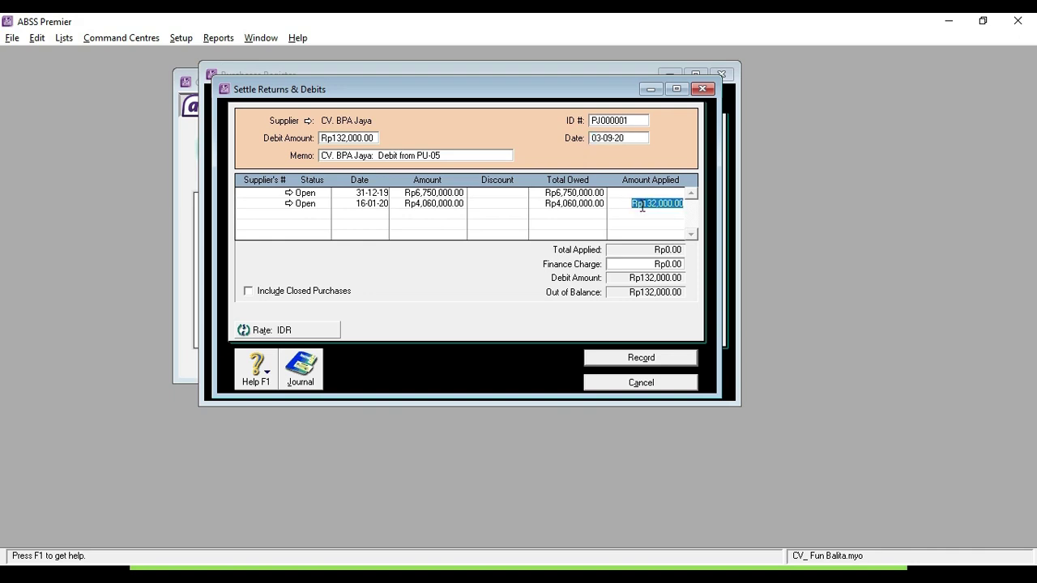
click(625, 203)
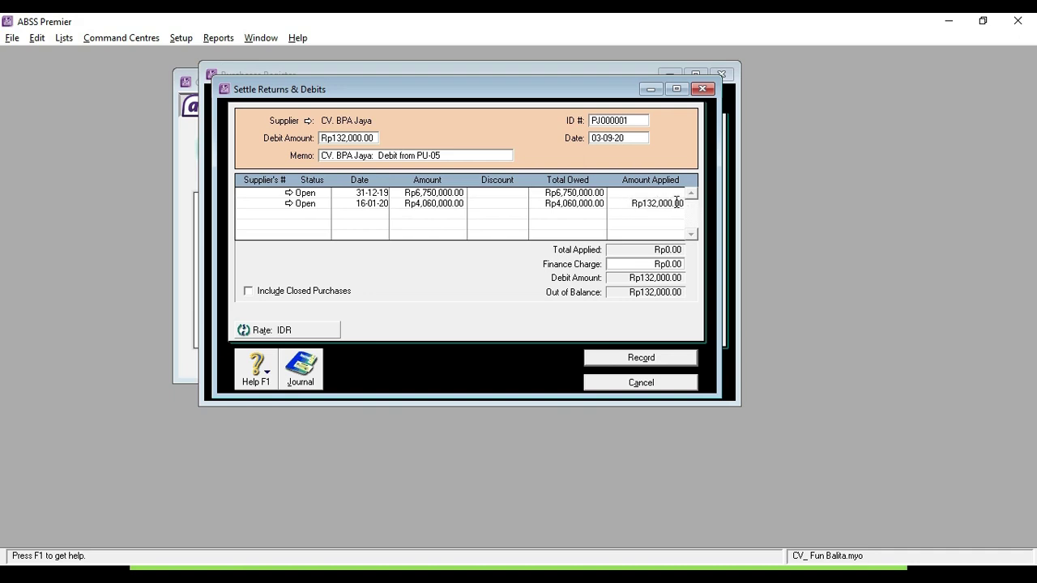
click(619, 138)
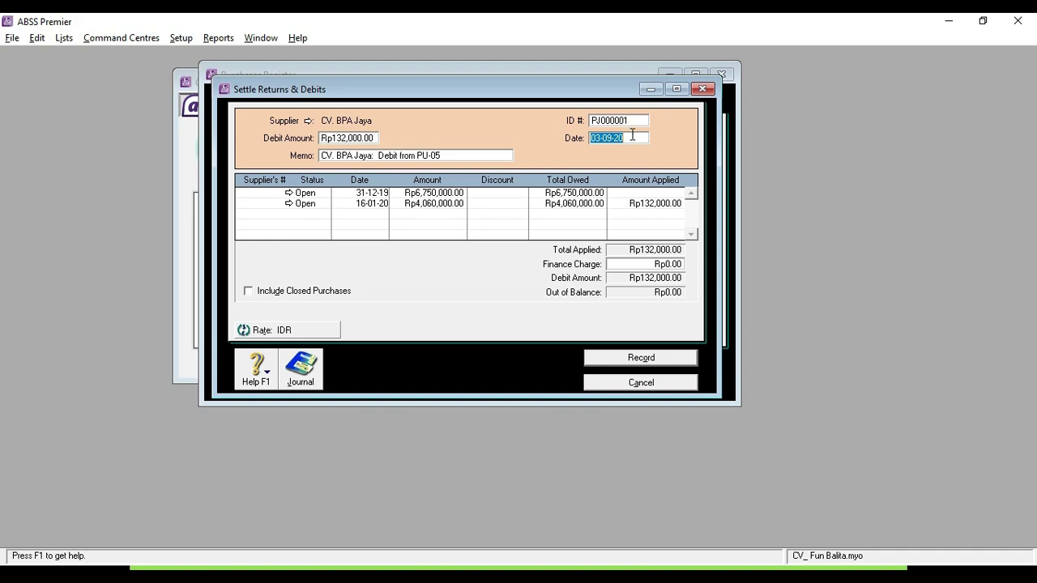
text(18-01-20)
key(Tab)
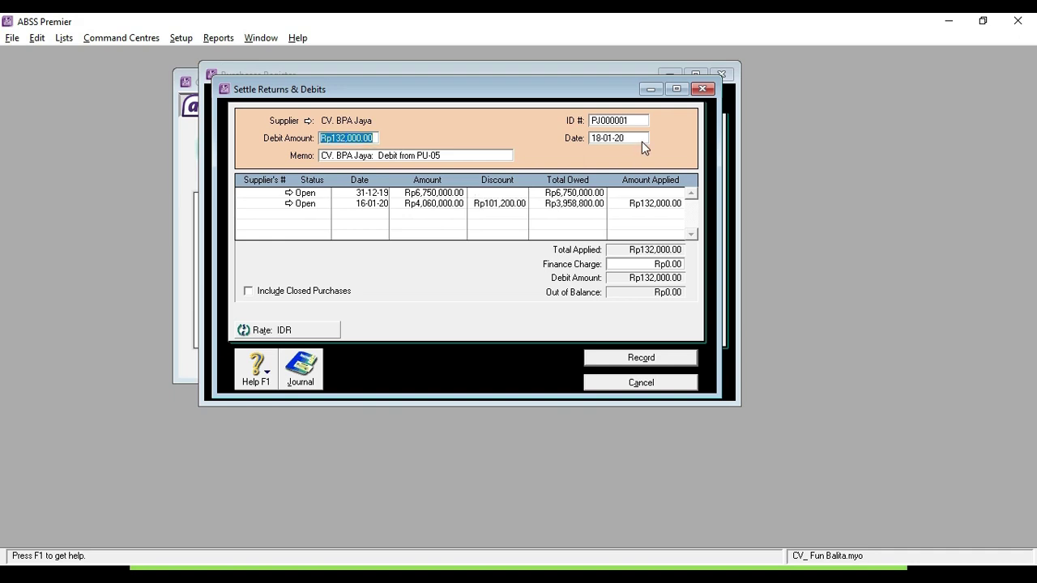
click(604, 358)
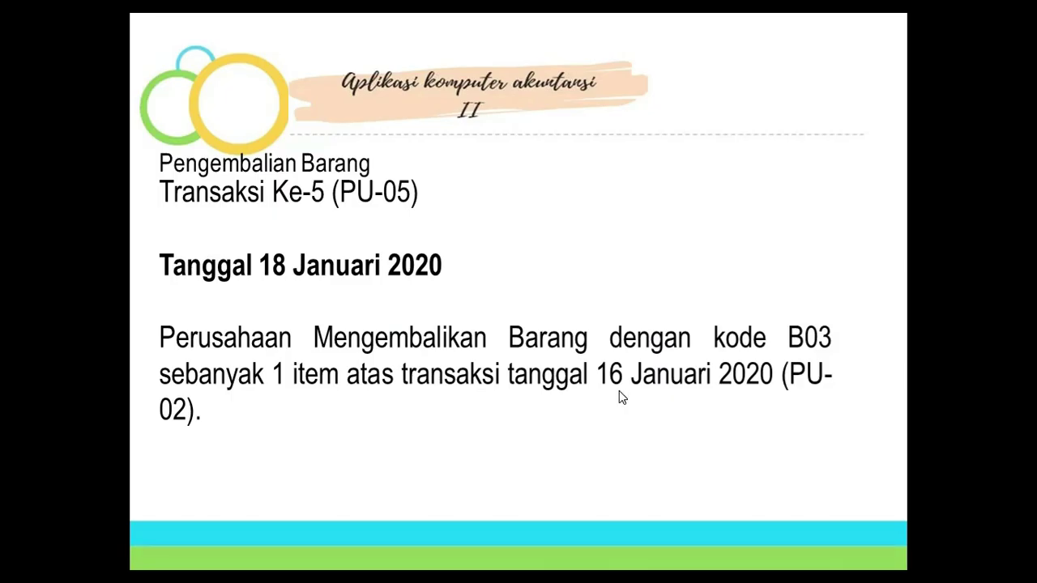
- Advance to the next transaction slide, switch to ABSS Premier and examine the 03-01-20 PT. Miyako purchase from the journal, closing both windows
click(619, 391)
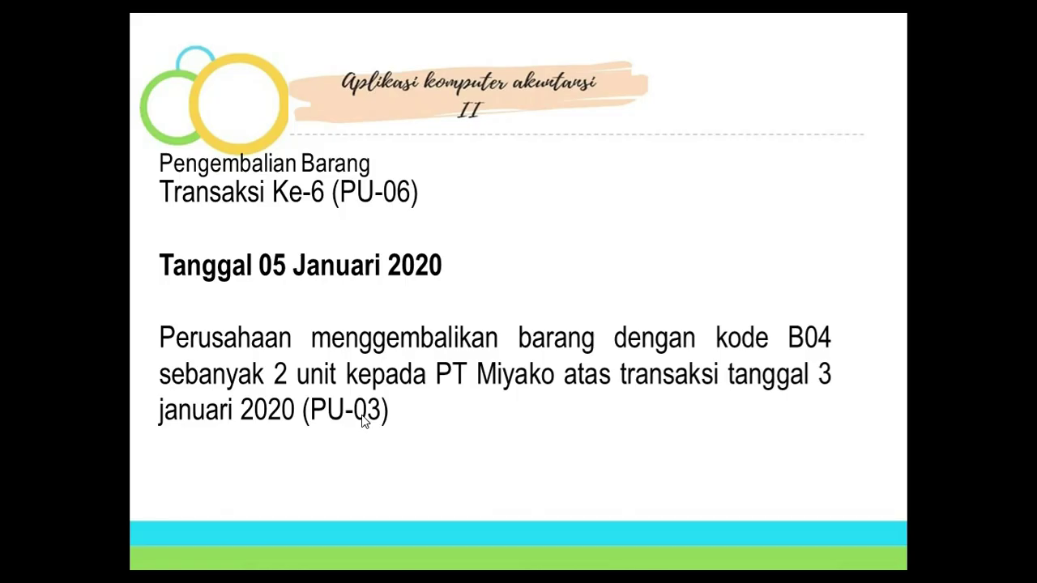
key(alt+Tab)
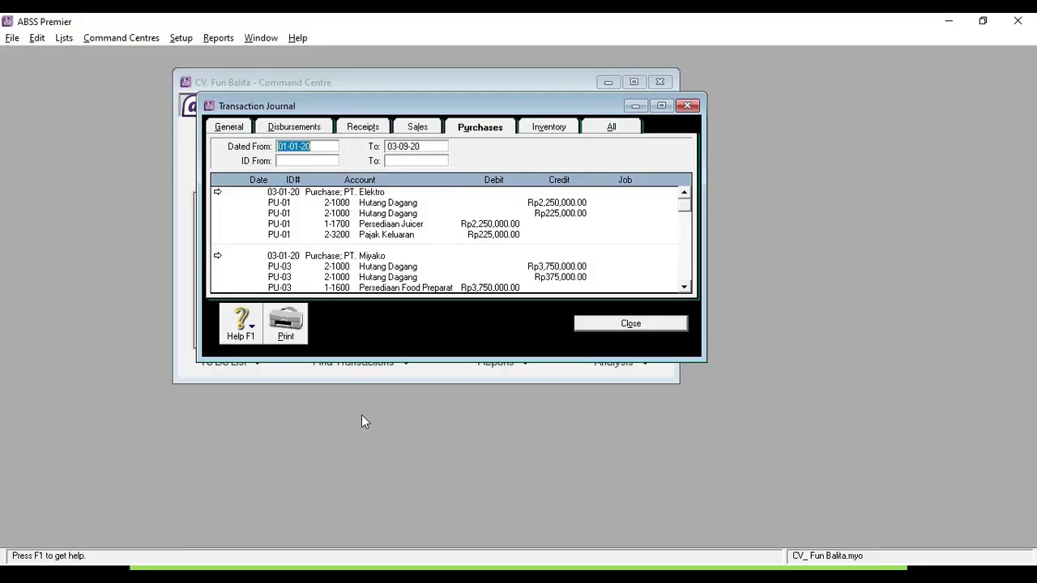
double_click(279, 256)
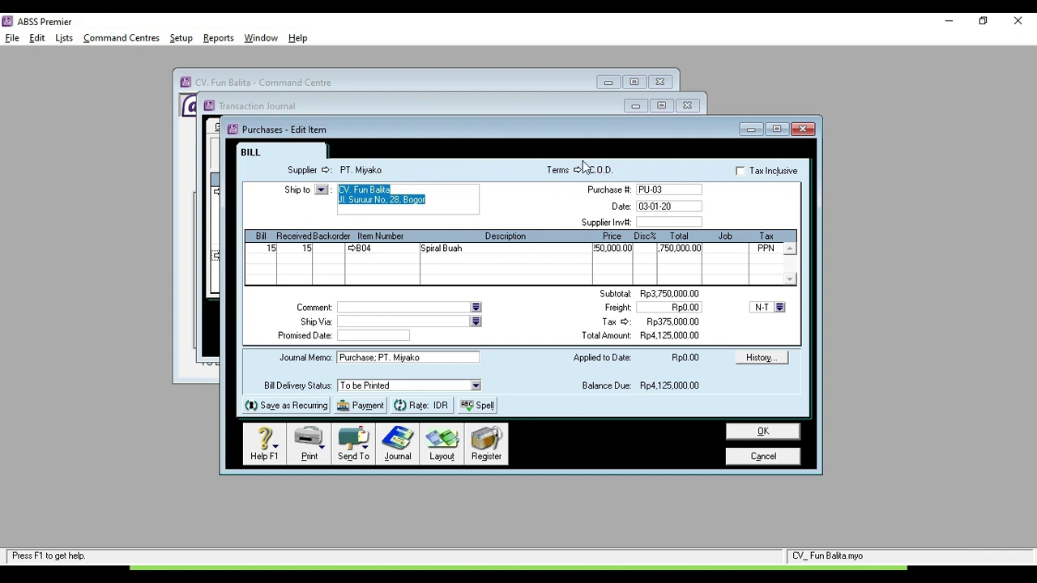
click(801, 130)
click(687, 105)
- Start a new purchase bill for supplier PT. Miyako and set its credit terms to C.O.D
click(423, 243)
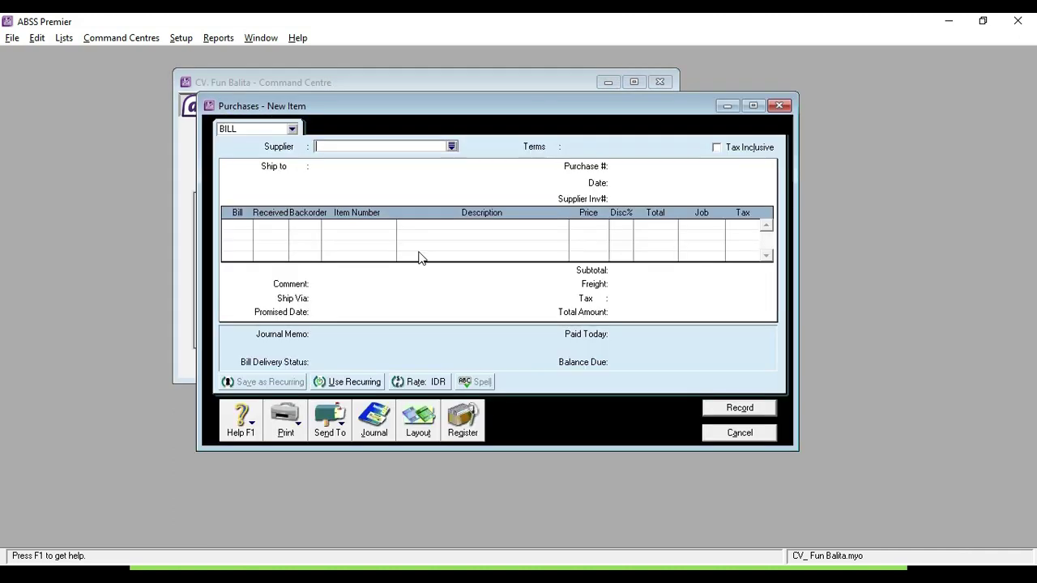
click(452, 147)
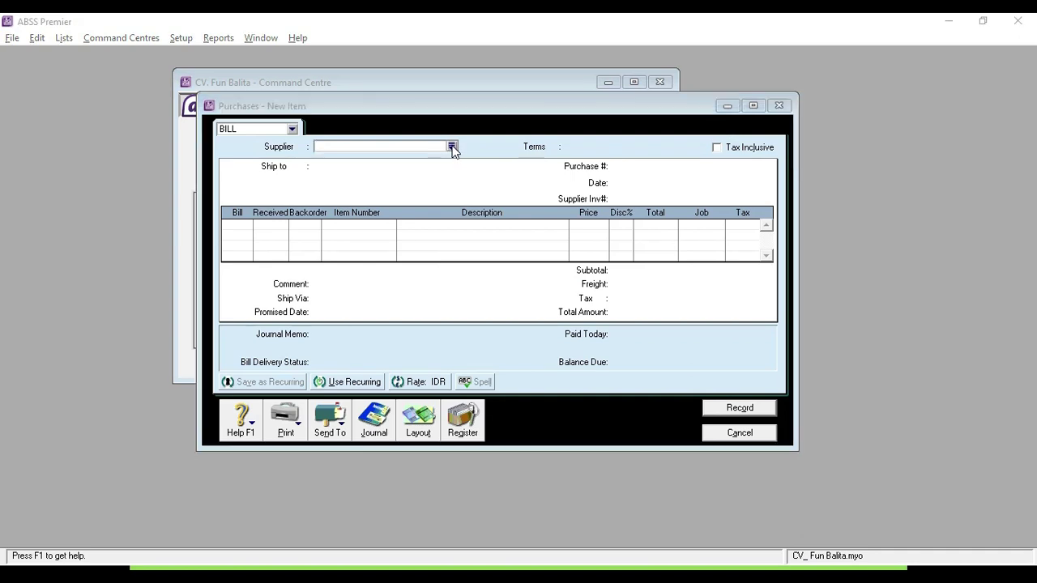
click(379, 235)
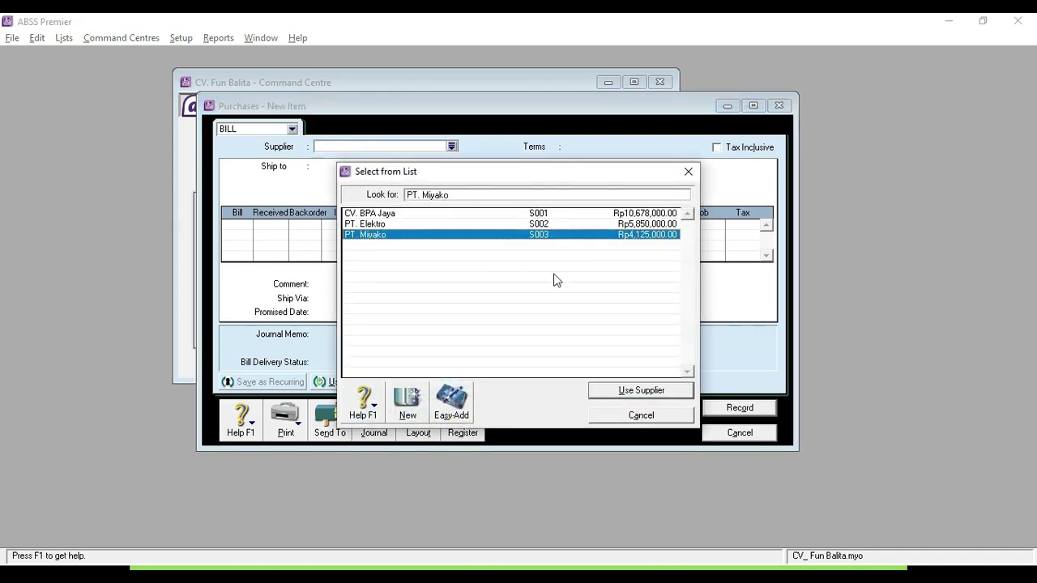
click(616, 393)
click(556, 146)
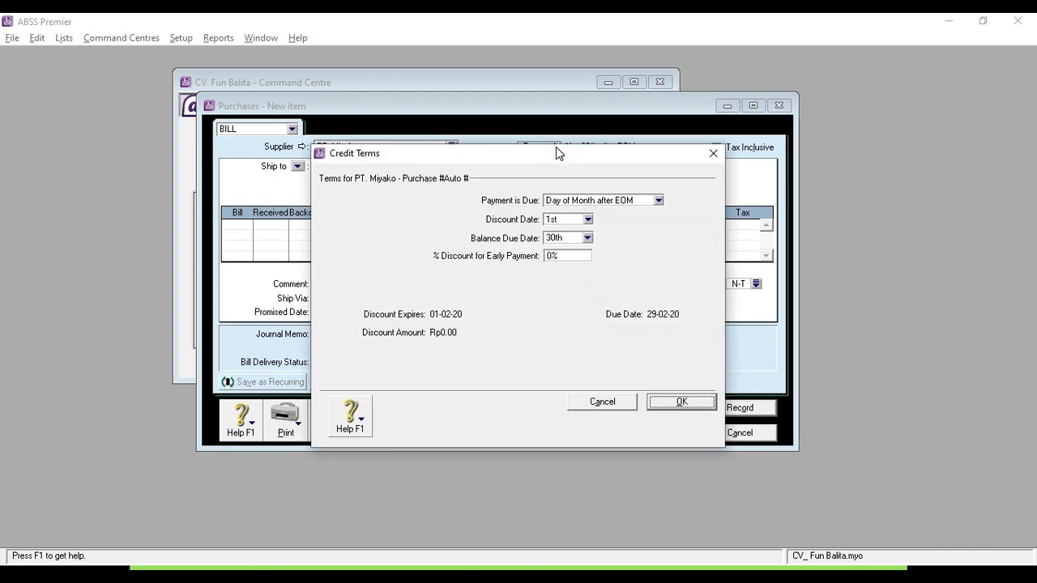
click(573, 201)
click(571, 214)
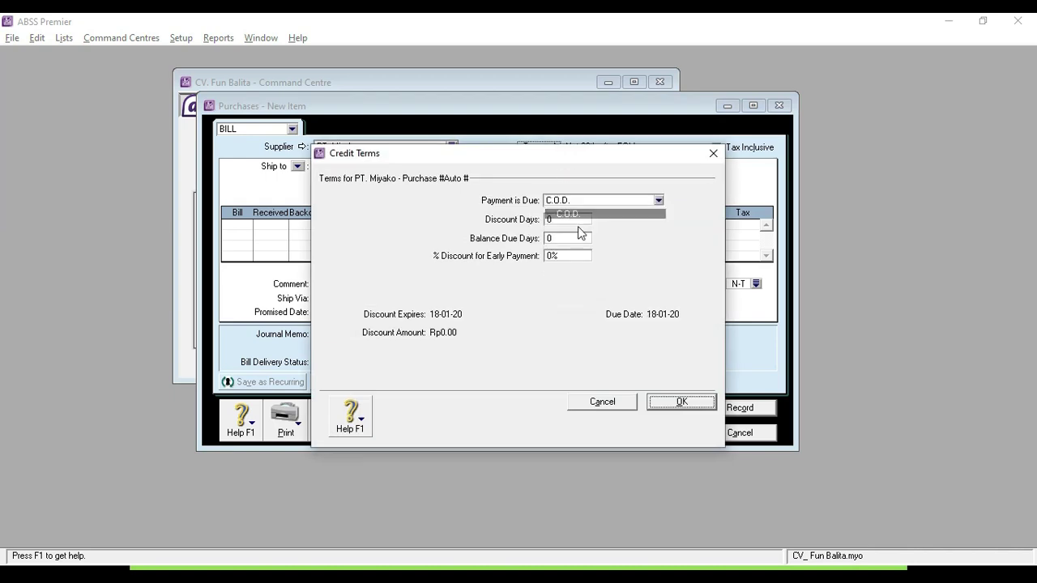
click(678, 401)
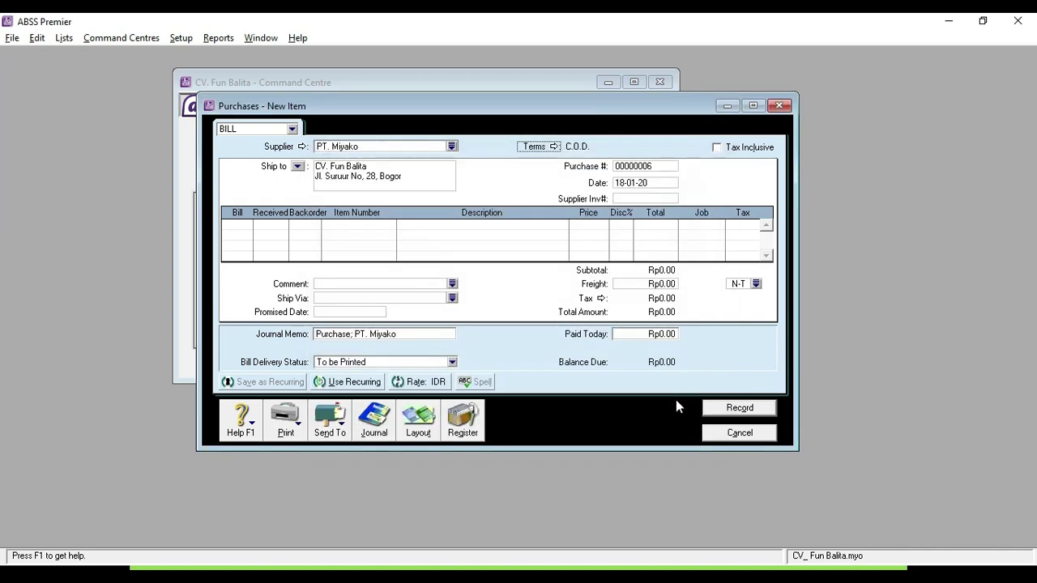
- Check the transaction slide, then number the purchase PU-06 and date it 05-01-20
click(659, 167)
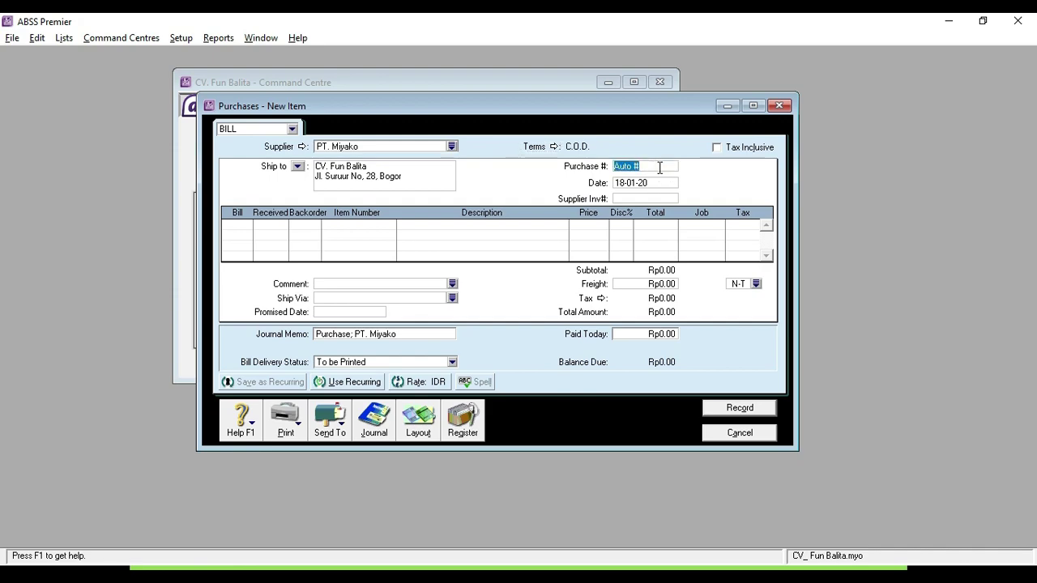
key(alt+Tab)
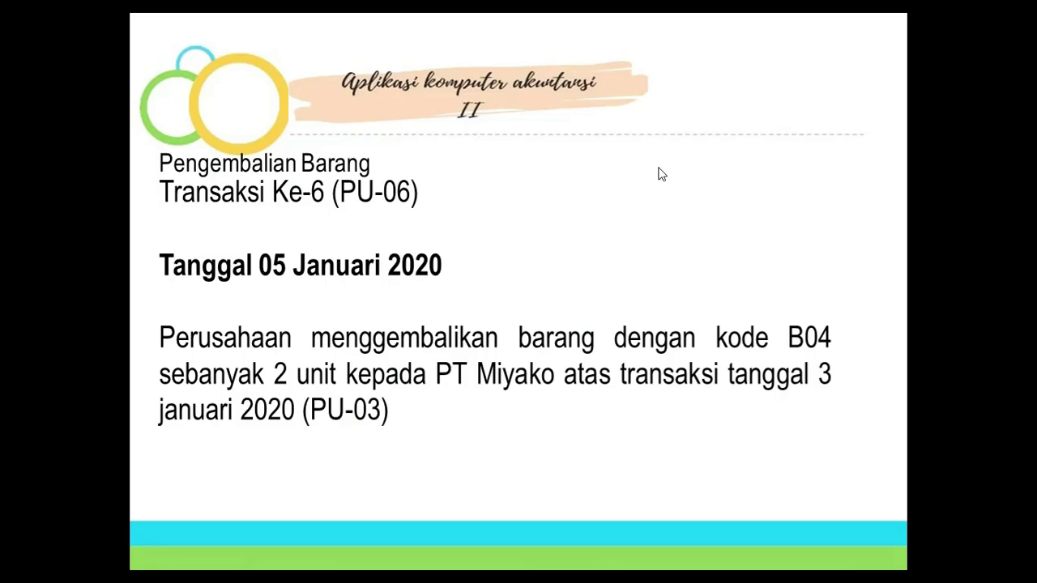
key(alt+Tab)
text(PU-0)
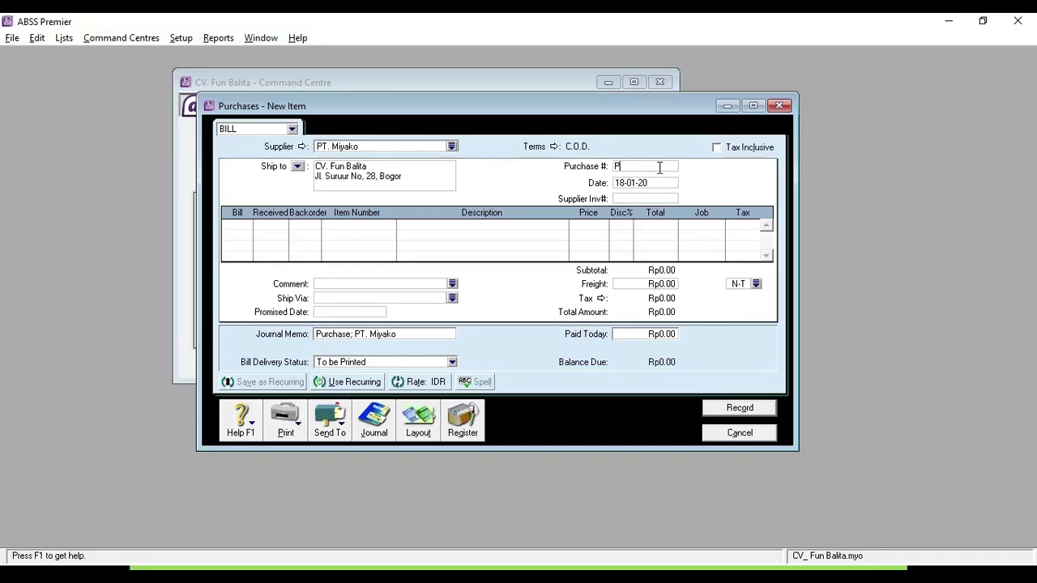
key(Tab)
key(BackSpace)
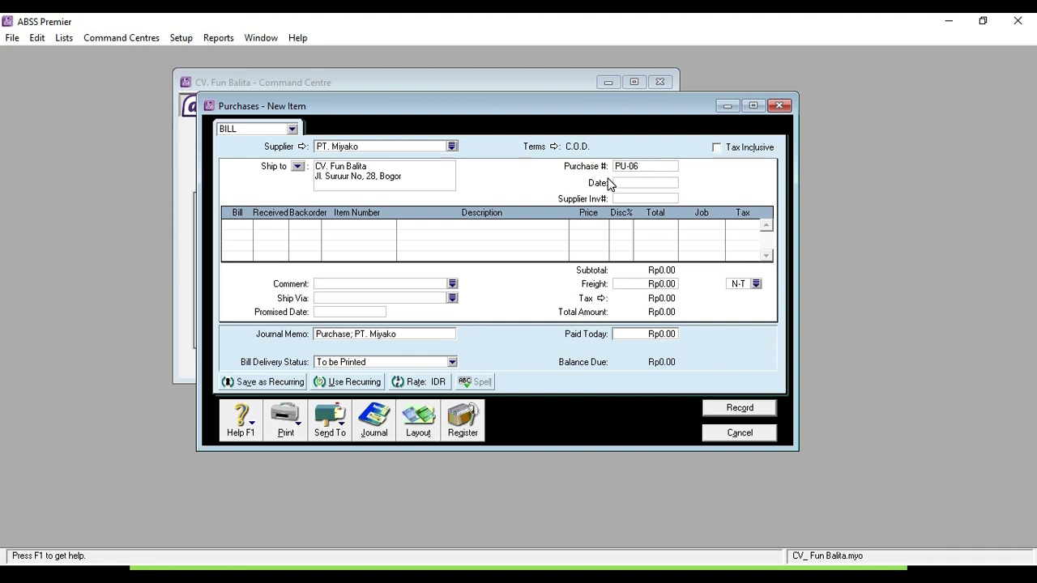
text(05-01-20)
- Enter a return line of -2 units of item B04, record the bill and close the purchase form
click(235, 225)
key(alt+Tab)
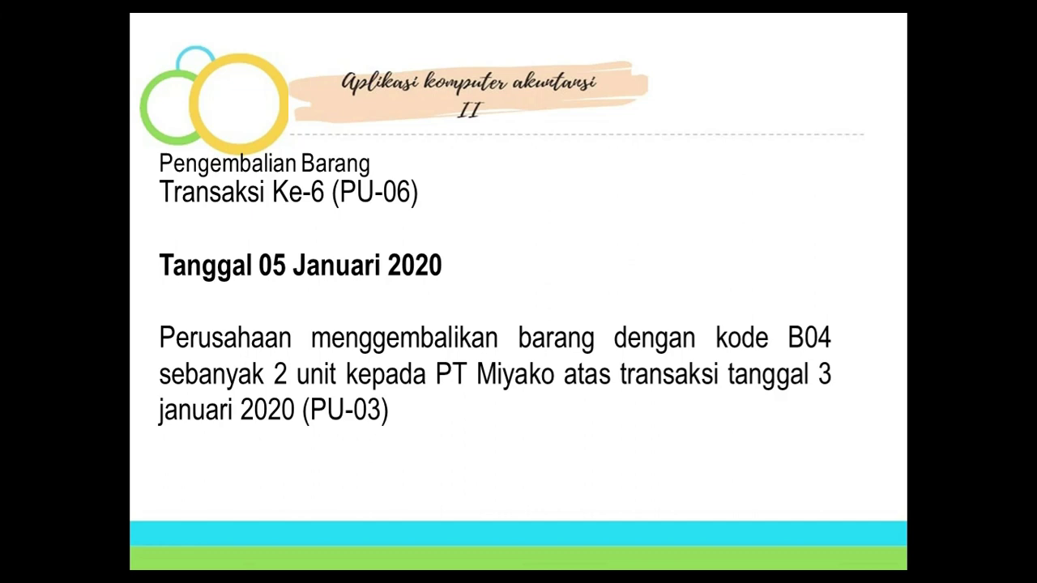
key(alt+Tab)
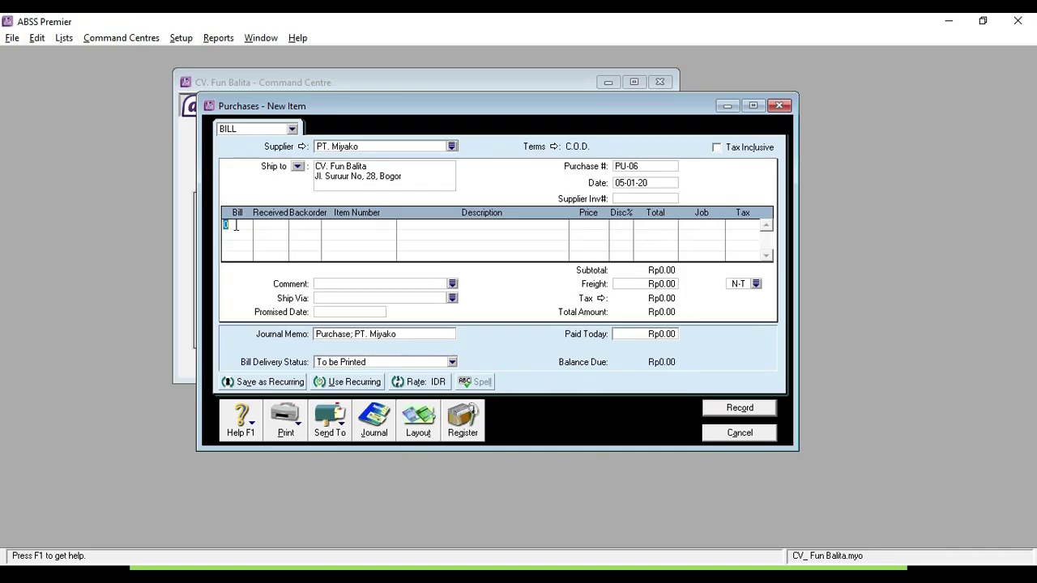
text(1)
key(Tab)
key(Tab)
text(B04)
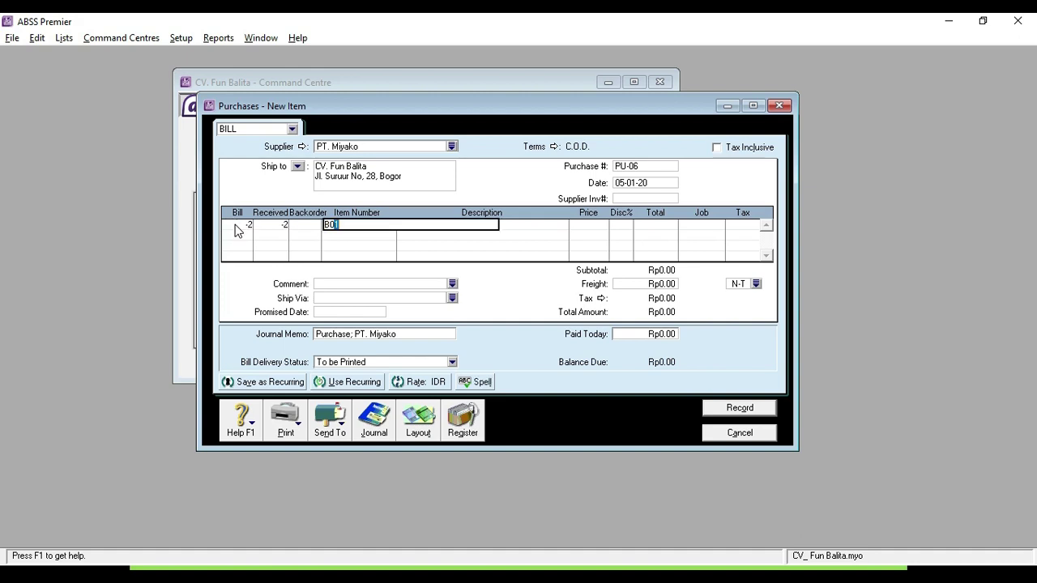
key(Tab)
key(Tab)
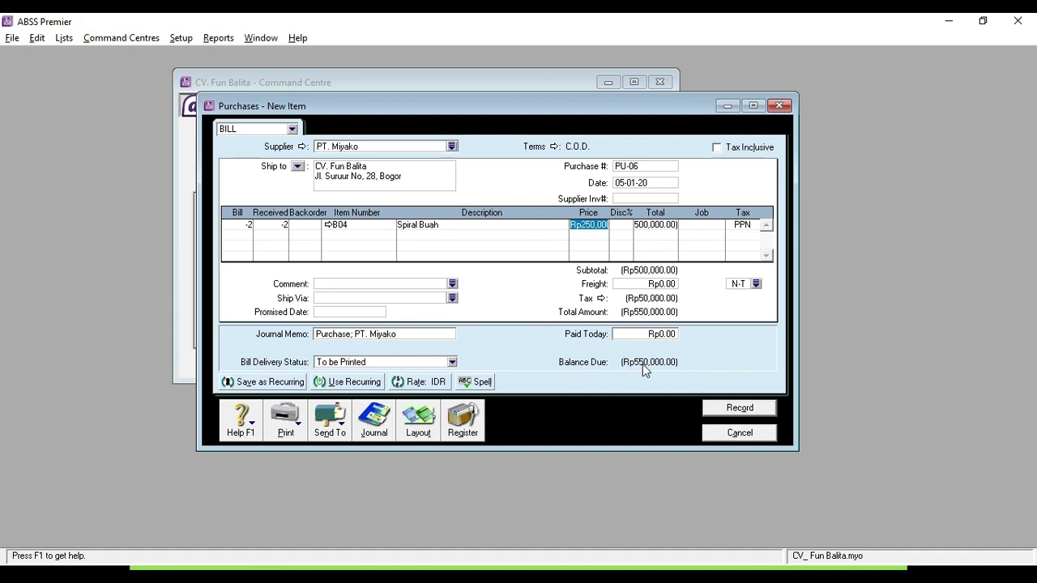
click(734, 408)
click(718, 432)
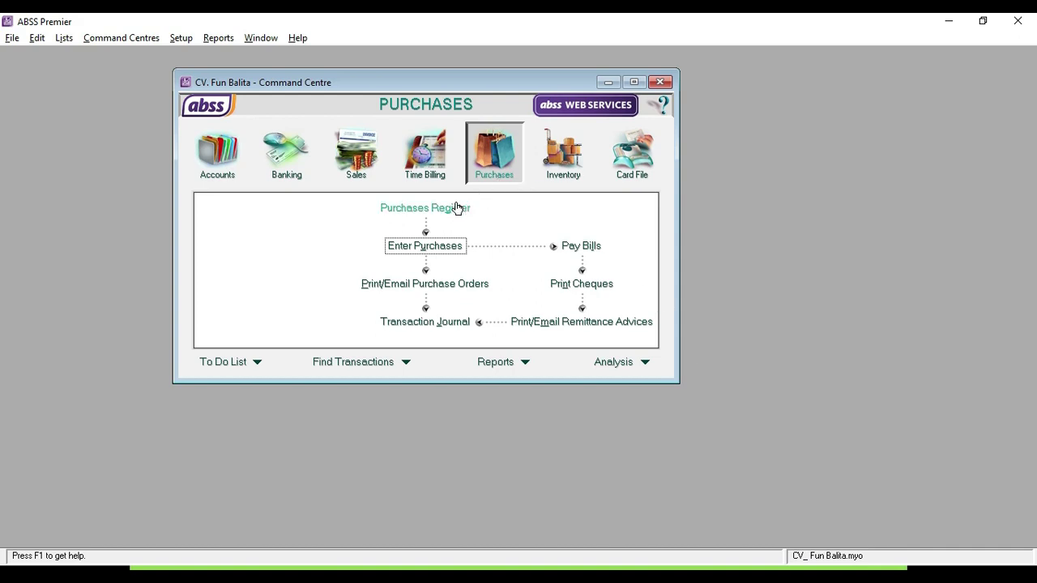
- Receive a refund for the PU-06 debit from the Purchases Register, dated 05-01-20 with Cash as payment method, and record it
click(408, 211)
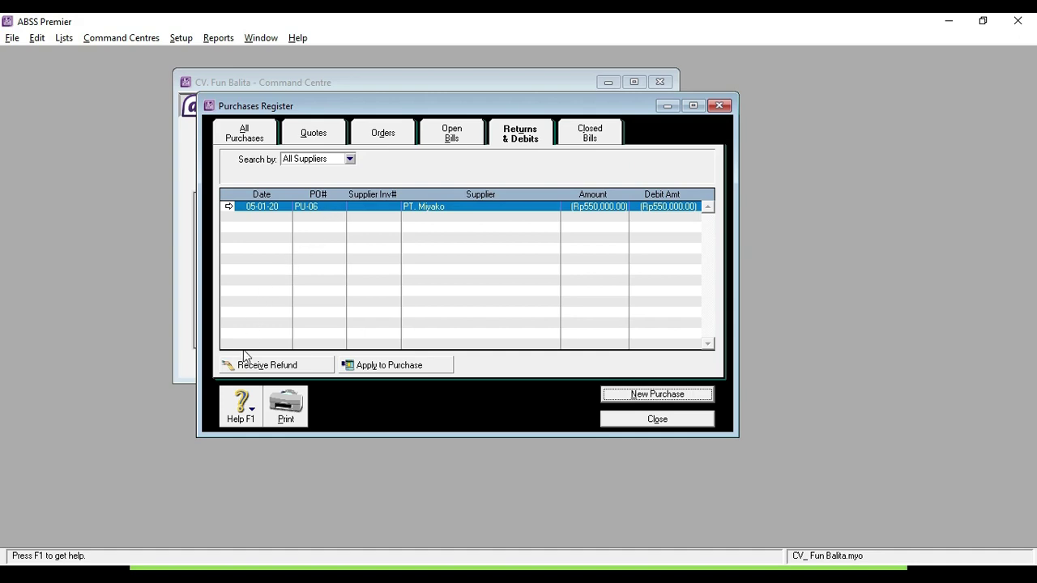
click(263, 369)
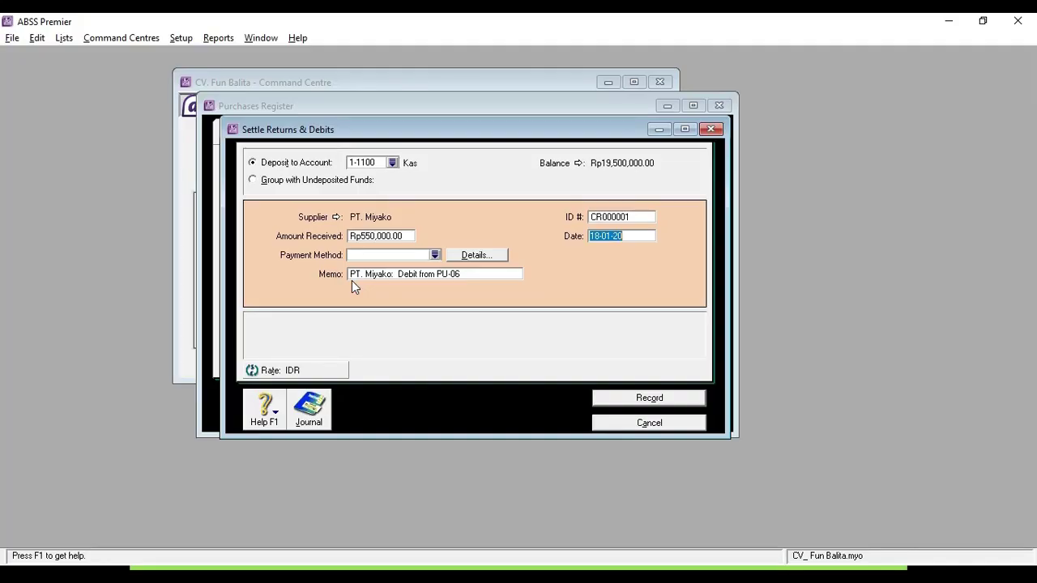
text(05-01-20)
key(Tab)
click(381, 251)
click(435, 255)
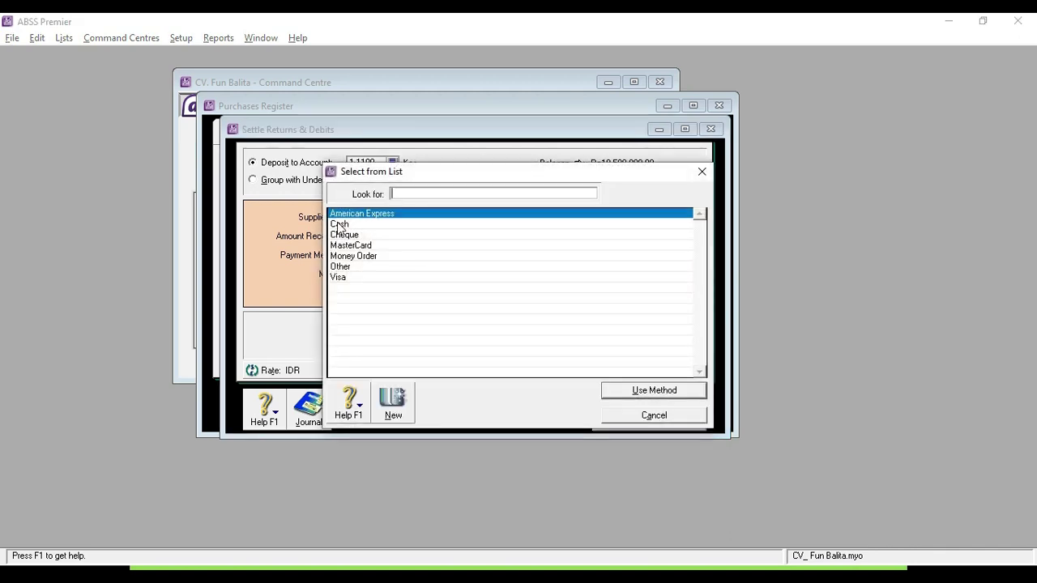
text(Cash)
click(612, 391)
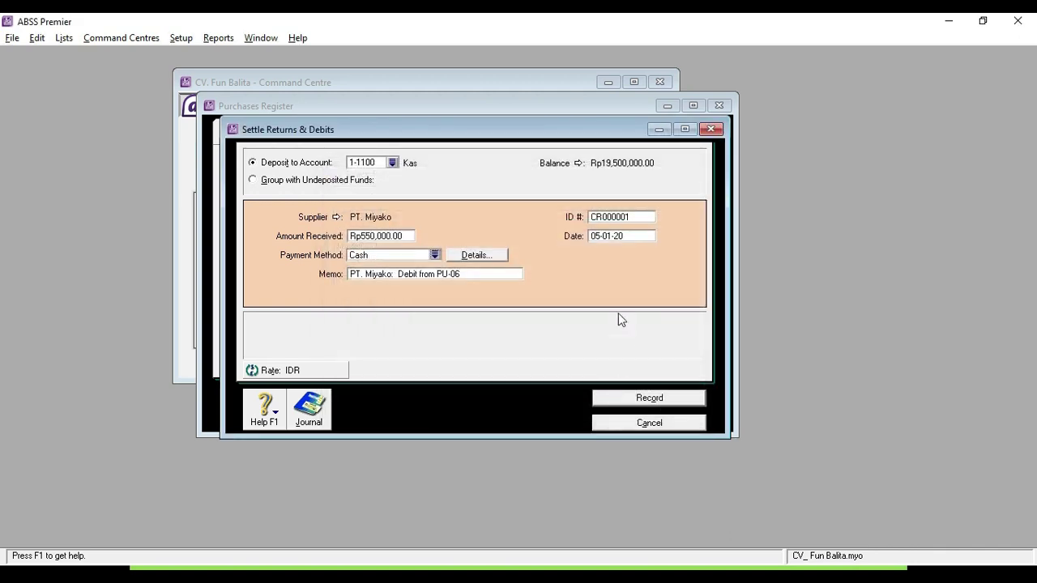
click(627, 400)
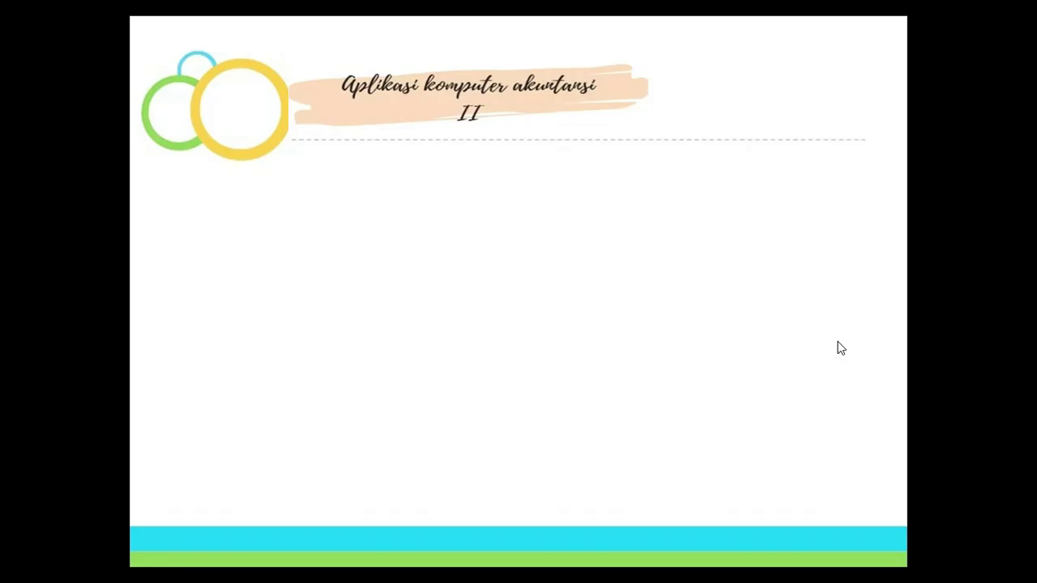
click(840, 347)
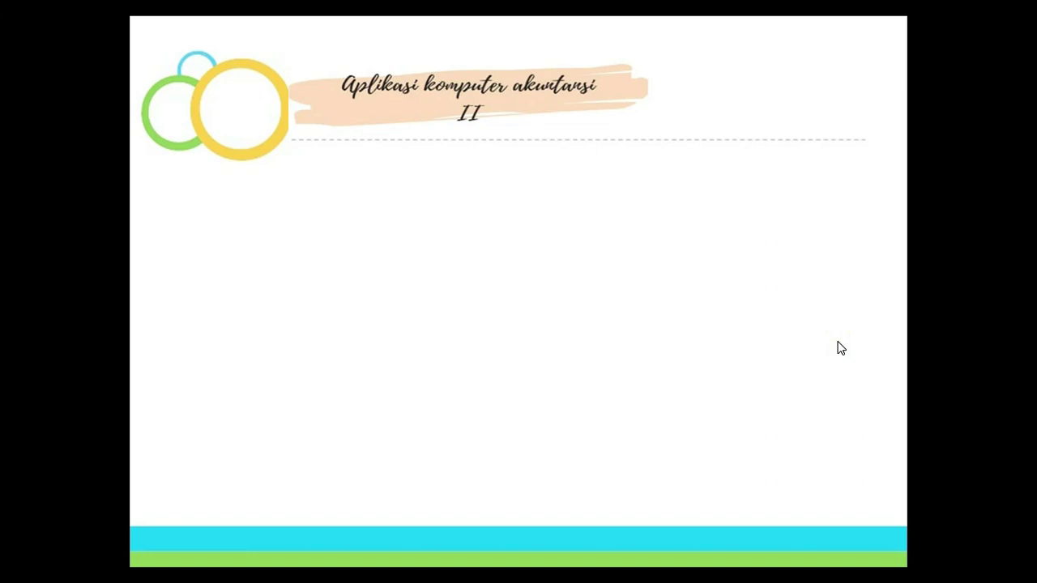
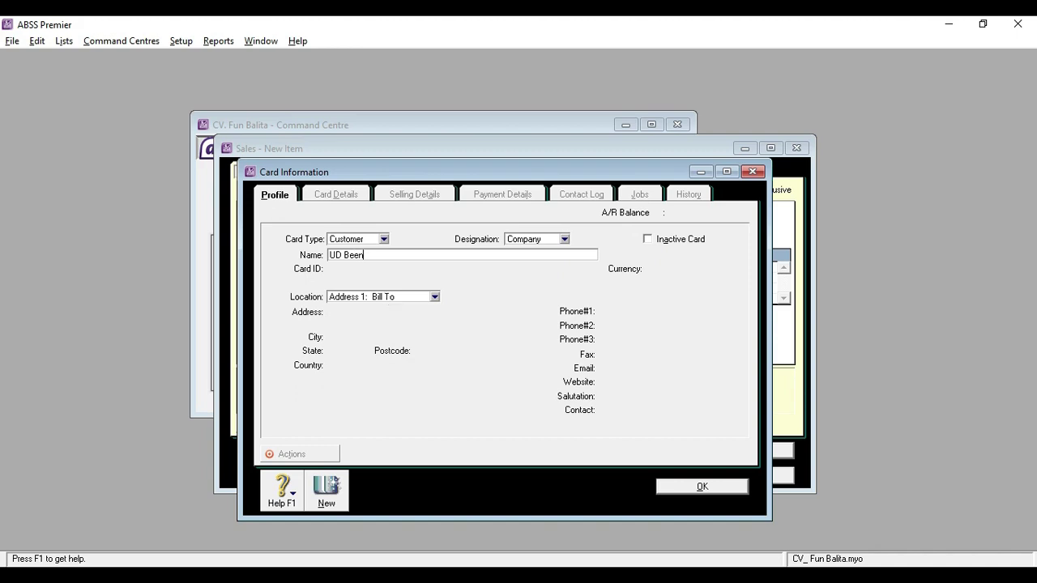
- Complete the new customer card's name as UD Been Jaya, enter its card ID and save the card
text(Jaya)
key(Tab)
key(BackSpace)
text(C004)
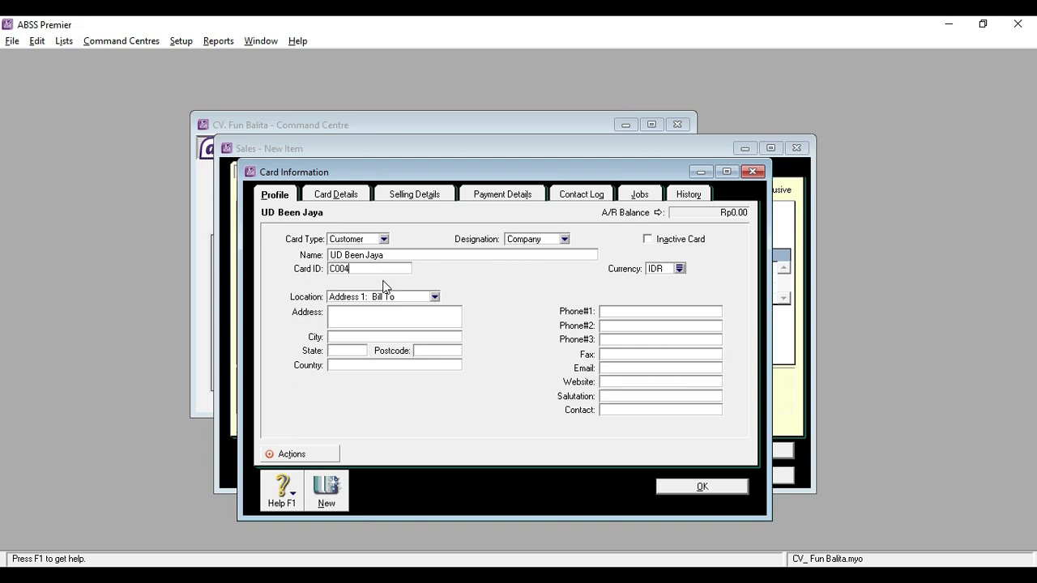
click(679, 490)
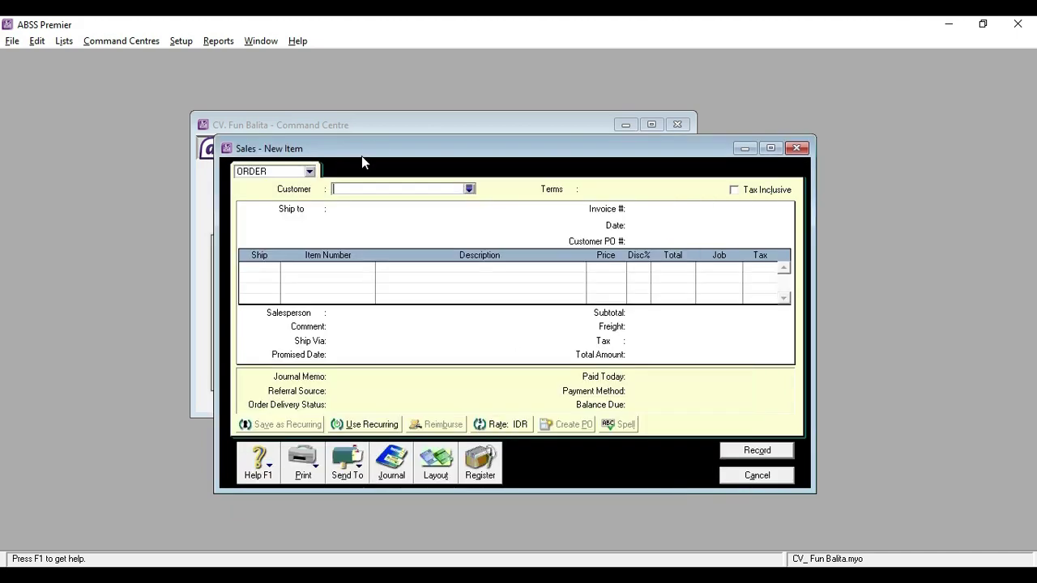
- Select UD Been Jaya as the sales order's customer and set the credit terms to C.O.D
click(470, 188)
click(378, 250)
click(614, 394)
click(571, 190)
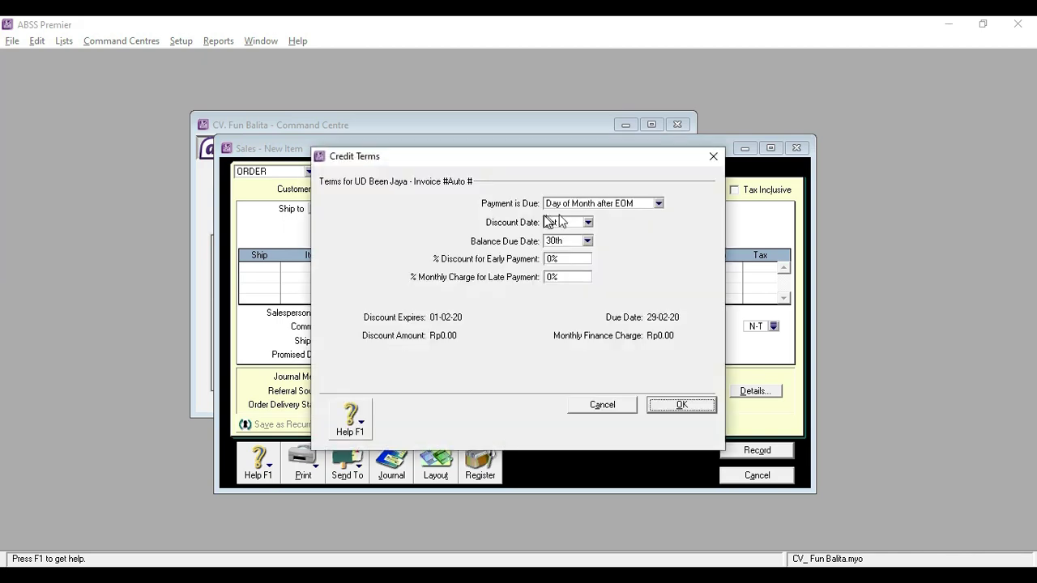
click(578, 206)
click(574, 217)
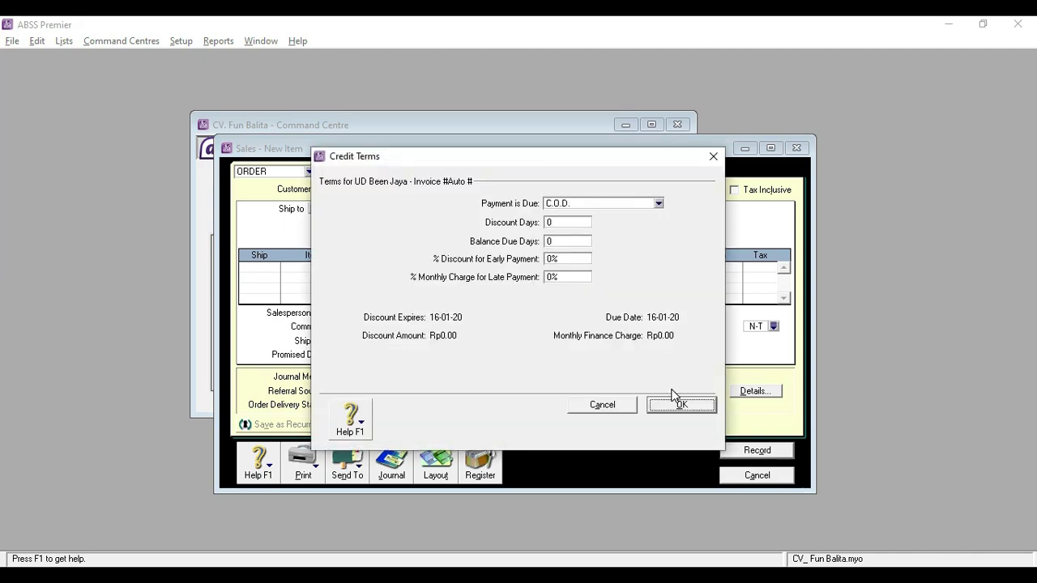
click(680, 405)
- Set the sales order's invoice number to SL-01 and its date to 14-01-20
text(SL-01)
key(Tab)
text(14-01-20)
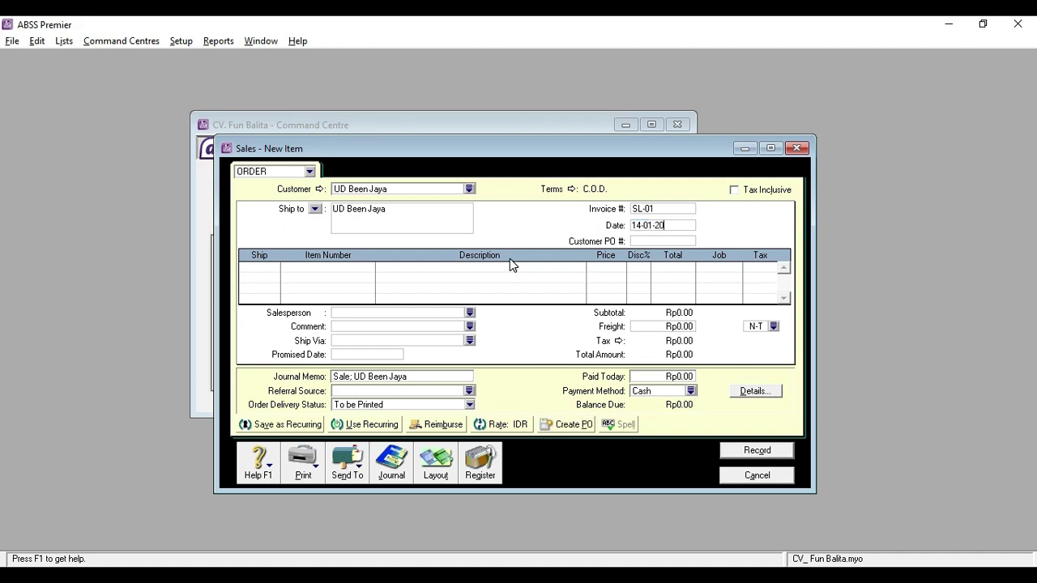
key(Tab)
- Add a sales order line for 4 units of item B01, Portable Fruit Meat, keeping the default price and tax
click(265, 265)
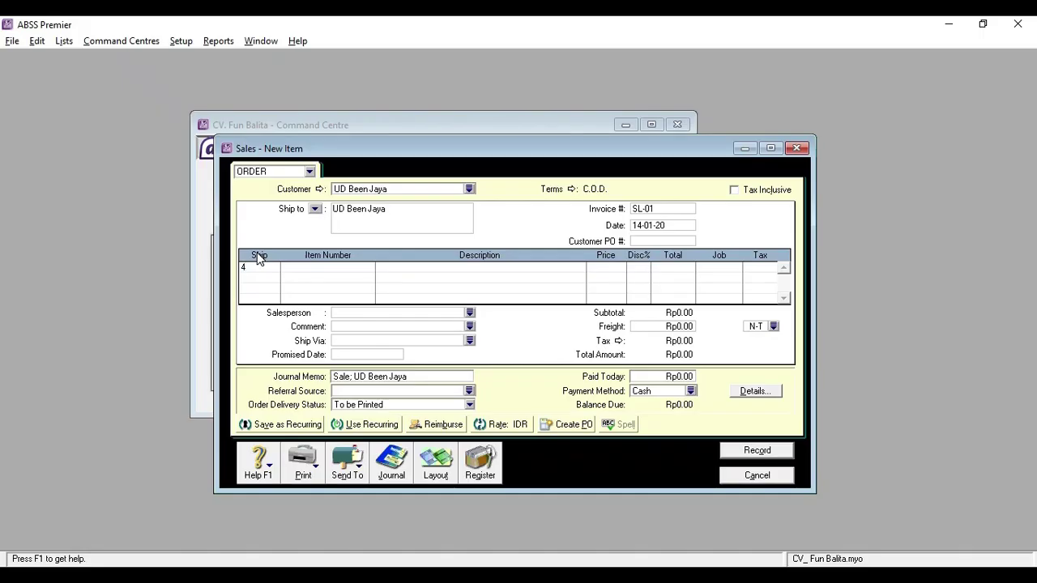
text(4)
key(Tab)
text(B01)
key(Tab)
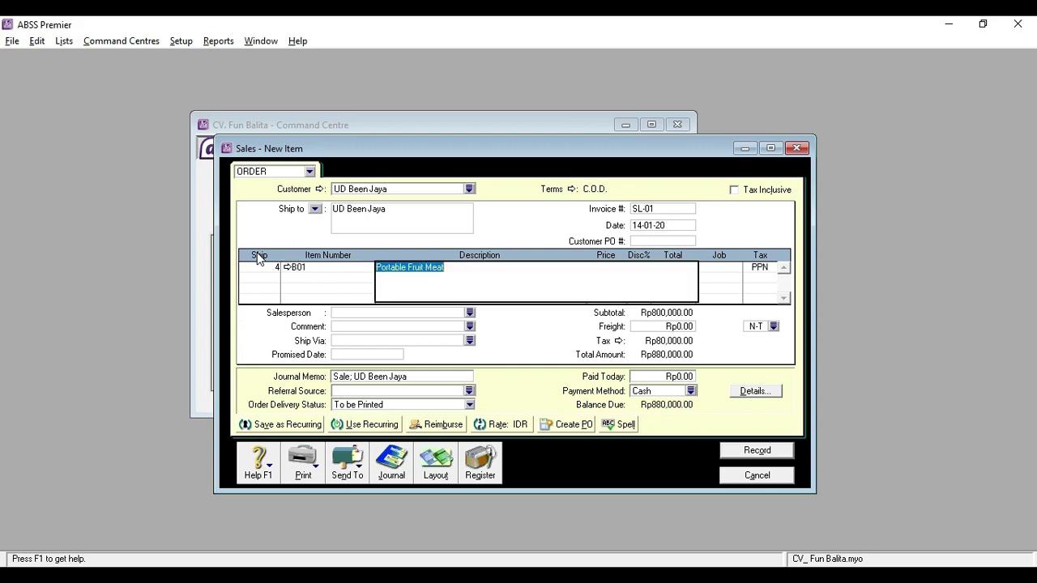
key(Tab)
key(Tab)
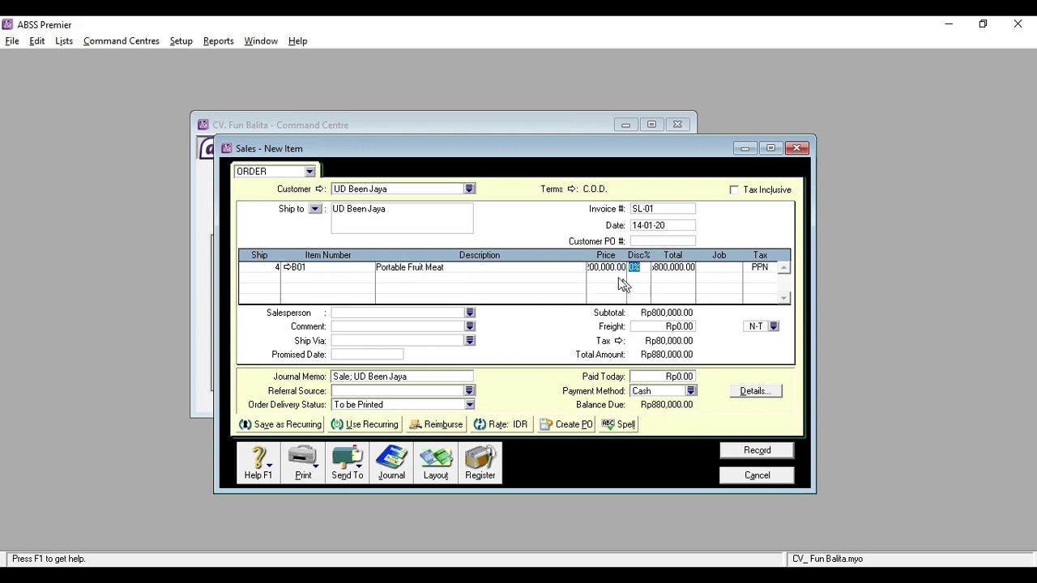
key(Tab)
key(Tab)
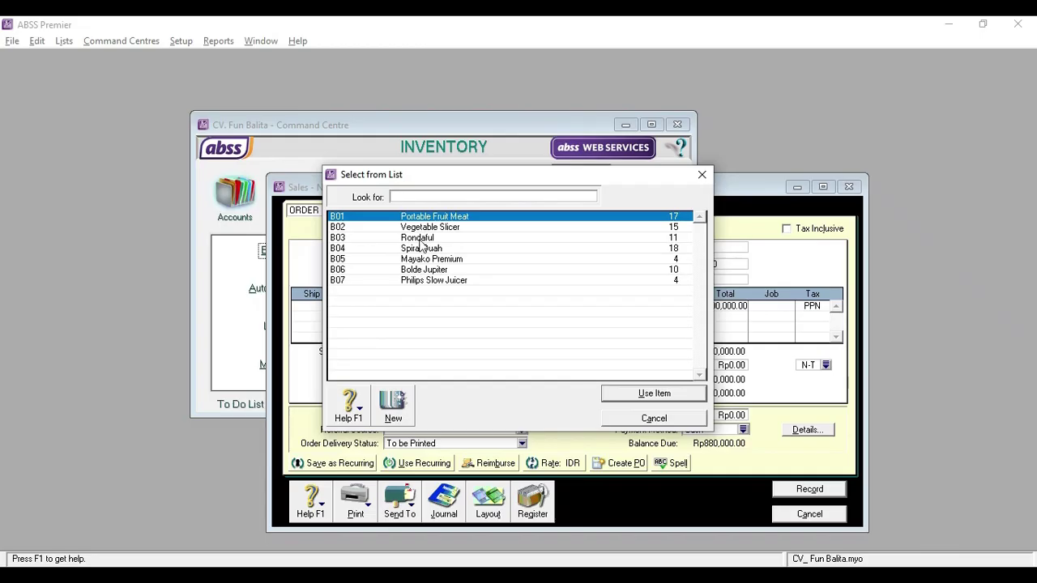
- Complete the second order line for 6 units with item B03, Rondaful, keeping the default price and tax
text(B03)
click(654, 395)
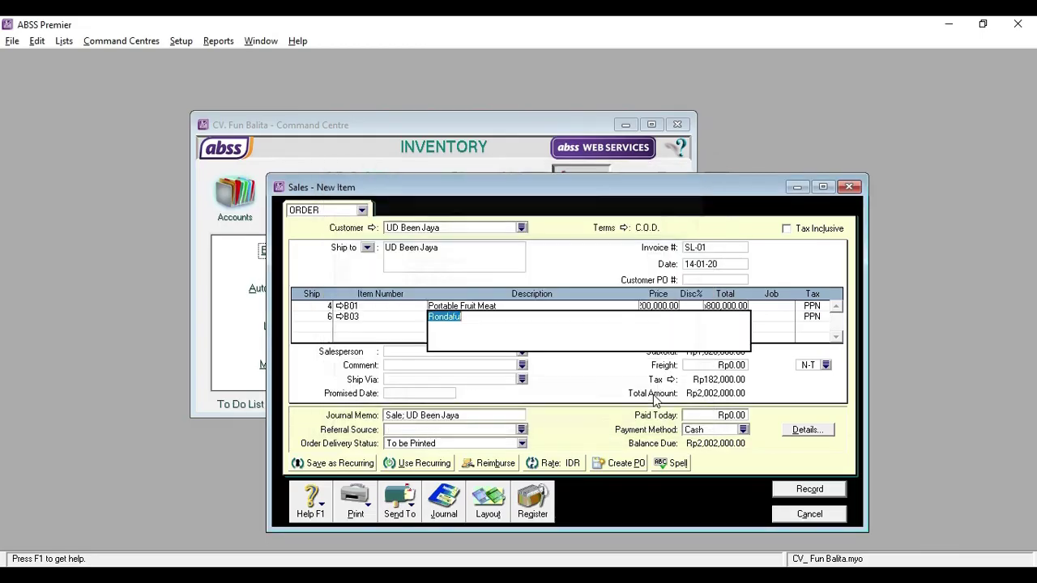
key(Tab)
key(Tab)
key(Tab)
key(Tab)
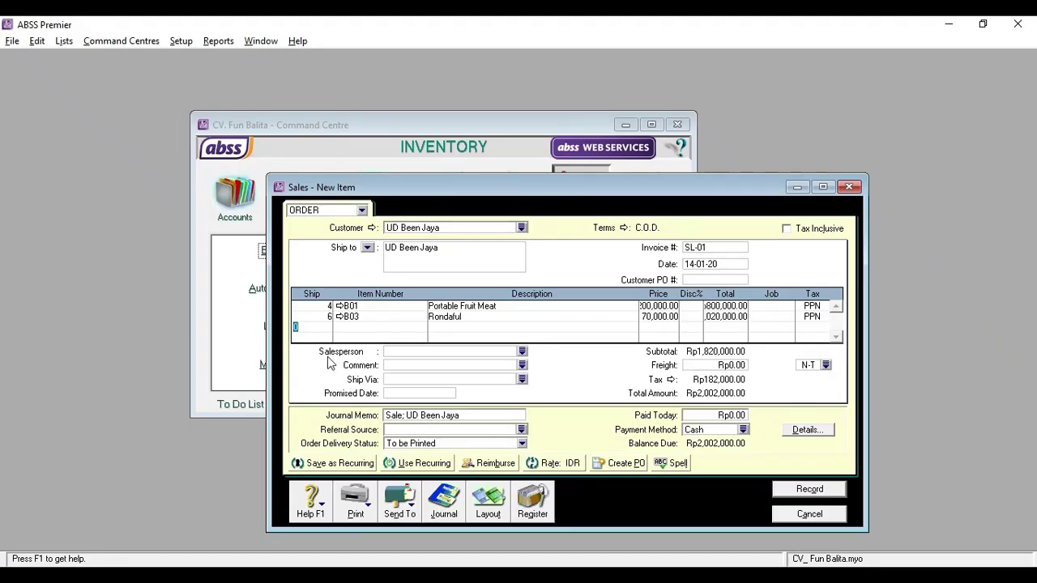
- Add a third order line for 3 units of item B05, Mayako Premium, keeping the default price and tax
text(3)
key(Tab)
double_click(364, 259)
key(Tab)
key(Tab)
key(Tab)
key(Tab)
key(Tab)
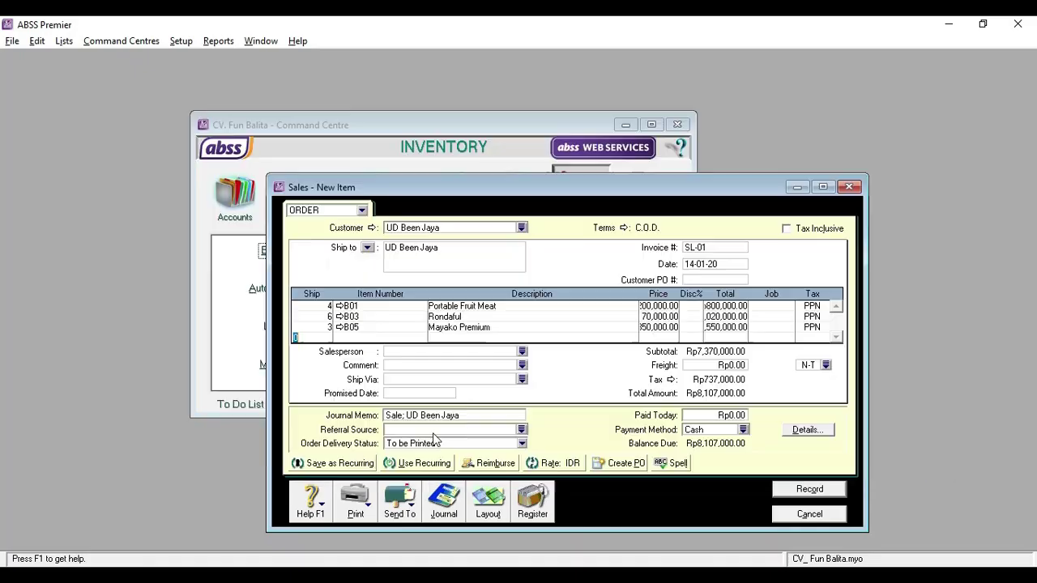
- Complete the order with a fourth line for 3 units of item B06, Bolde Jupiter, and record it after checking the SL-01 slide
text(3)
key(Tab)
text(B06)
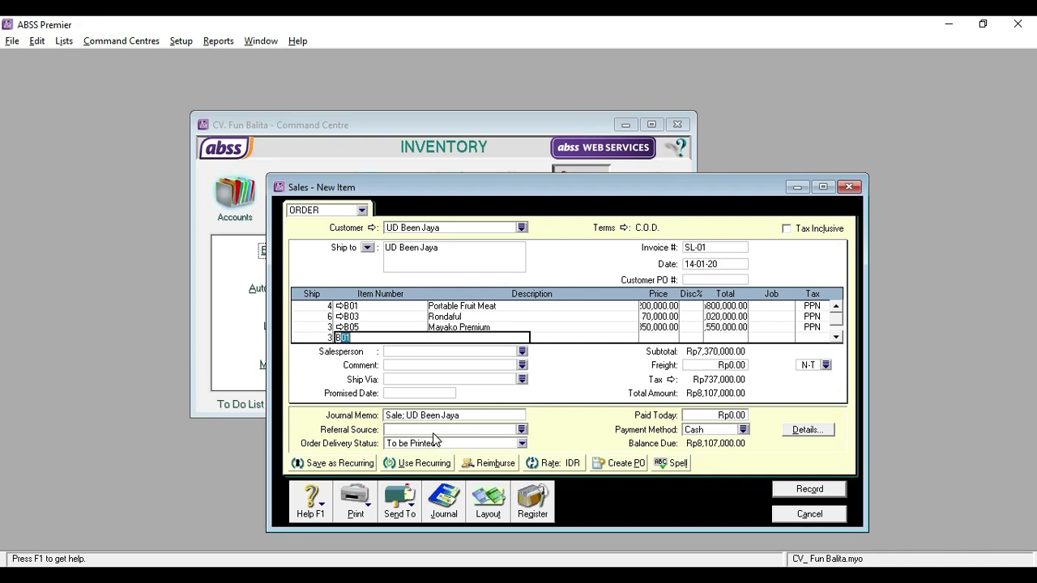
key(Tab)
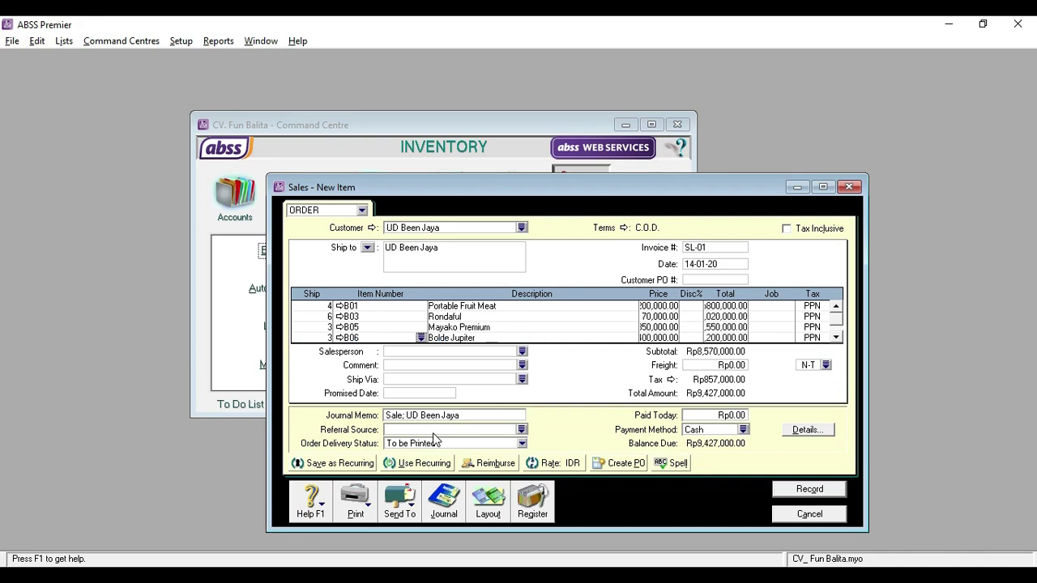
key(Tab)
key(Tab)
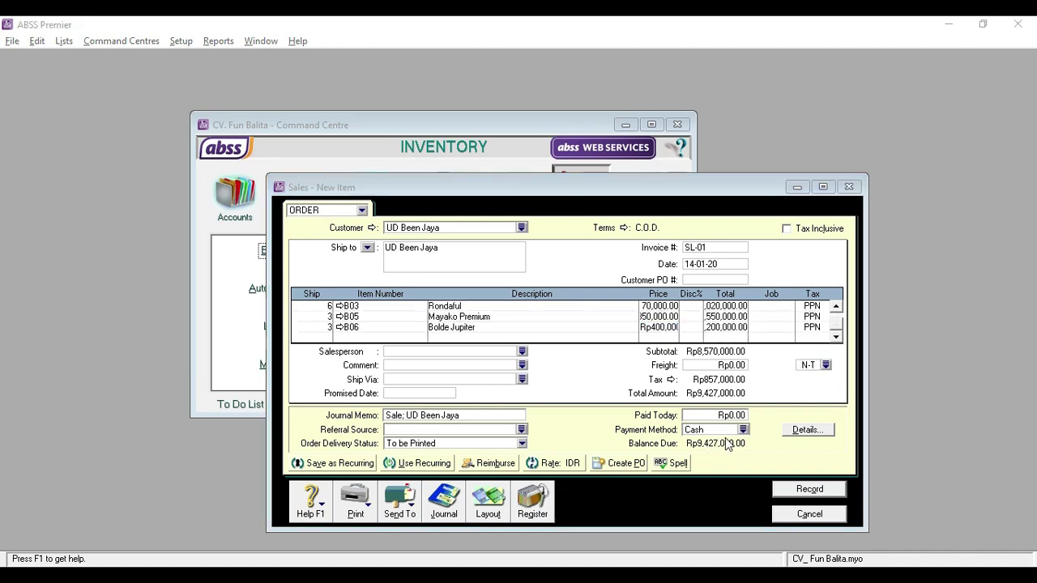
key(alt+Tab)
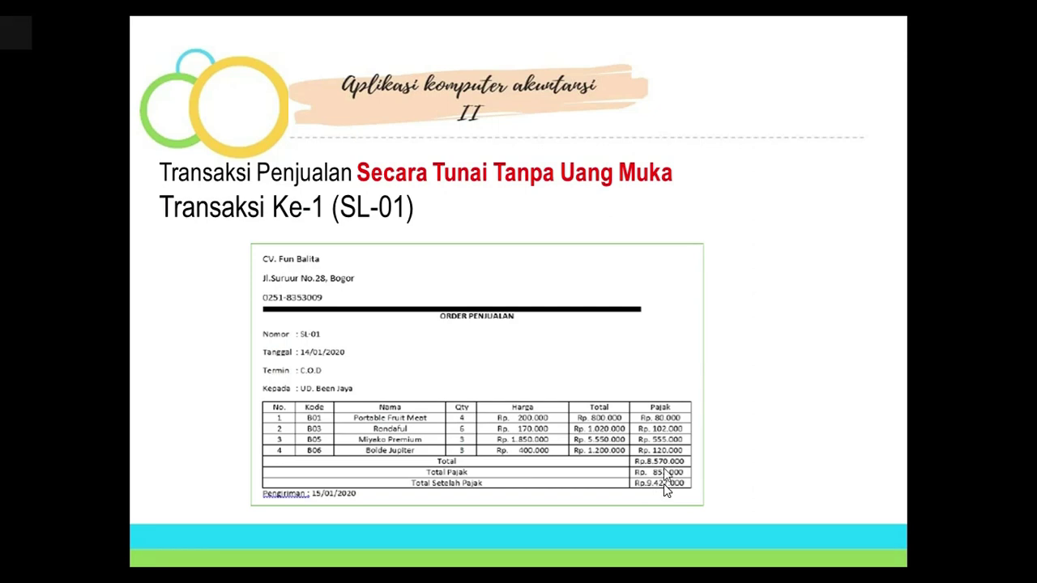
key(alt+Tab)
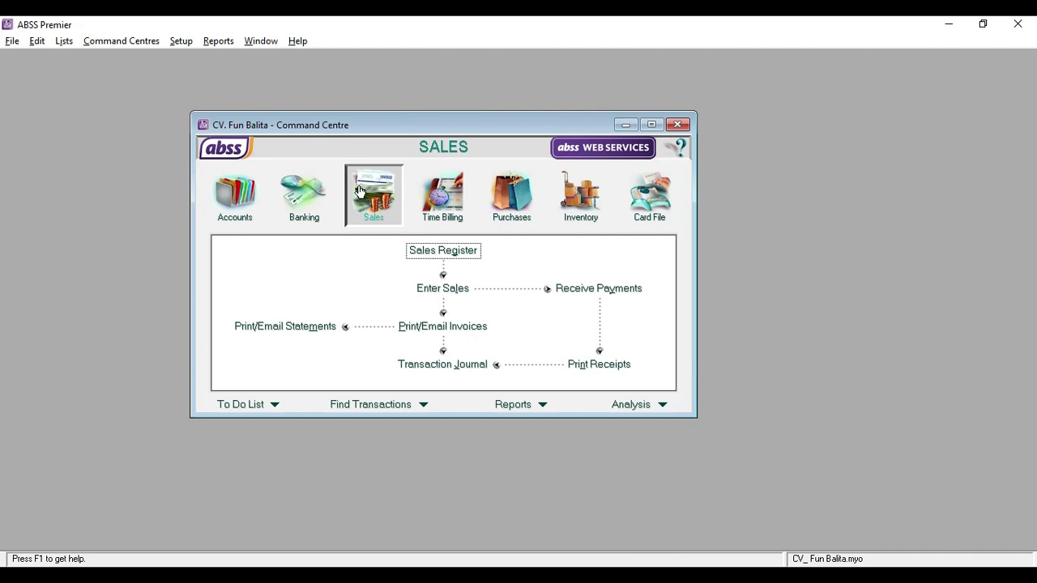
- Find order SL-01 among the orders in the Sales Register and change it to an invoice
click(462, 254)
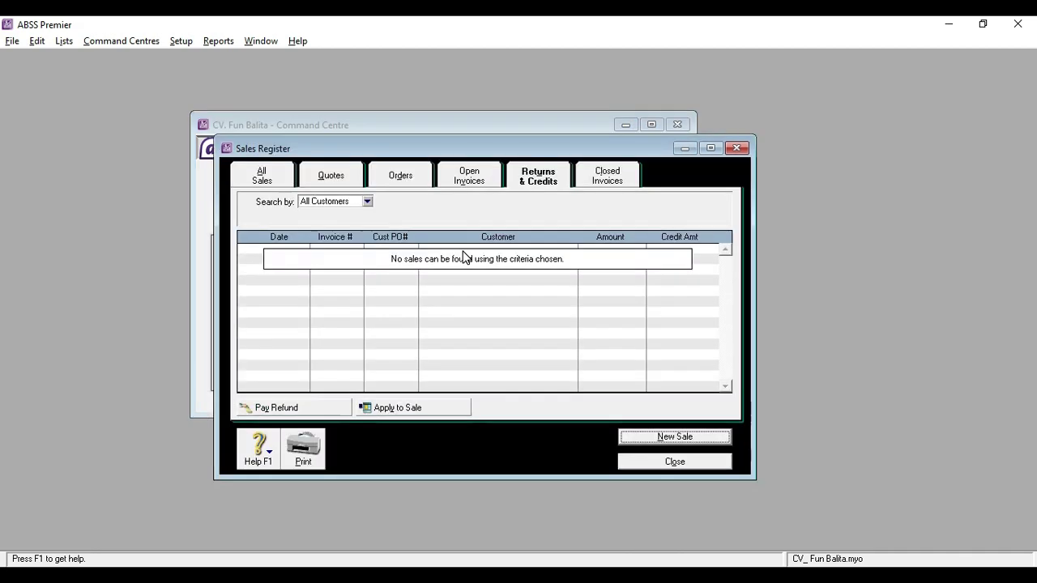
click(408, 179)
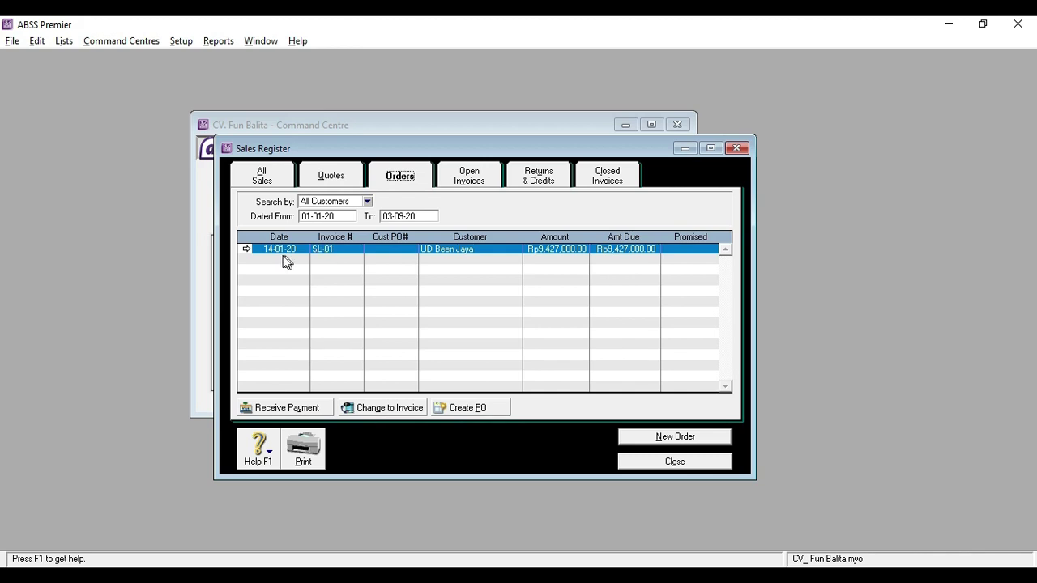
click(375, 409)
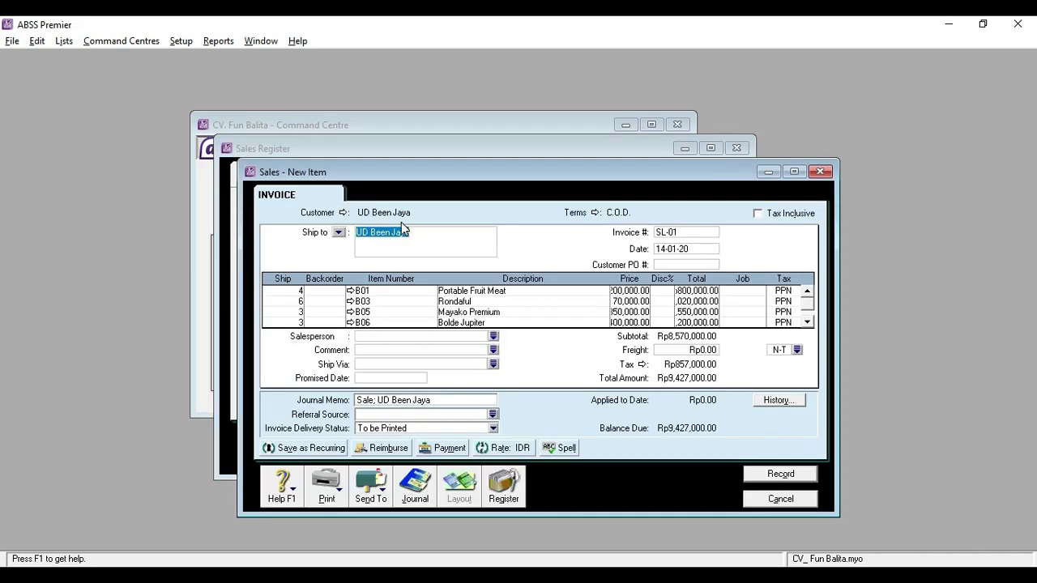
- Set the invoice number to SL-02 and its date to 15-01-20, checking the slide, and record the invoice
drag(422, 164, 422, 88)
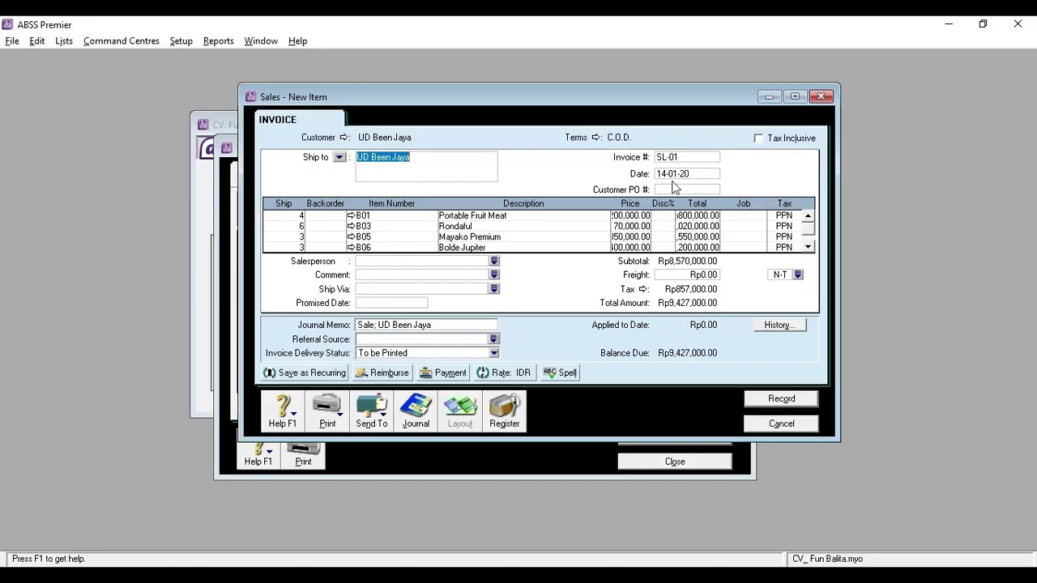
click(689, 154)
click(690, 153)
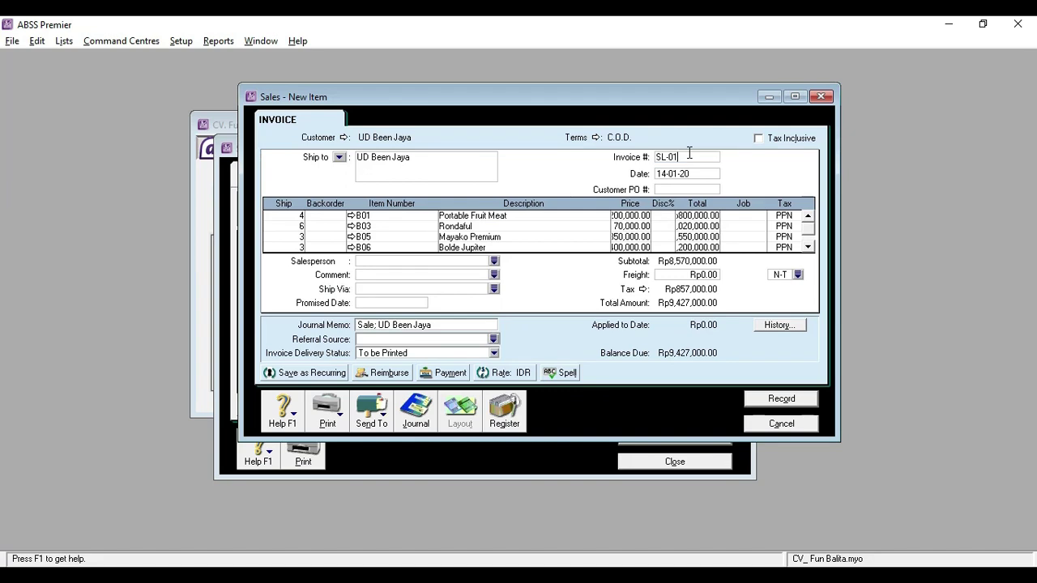
key(Tab)
click(665, 174)
key(BackSpace)
text(5)
key(alt+Tab)
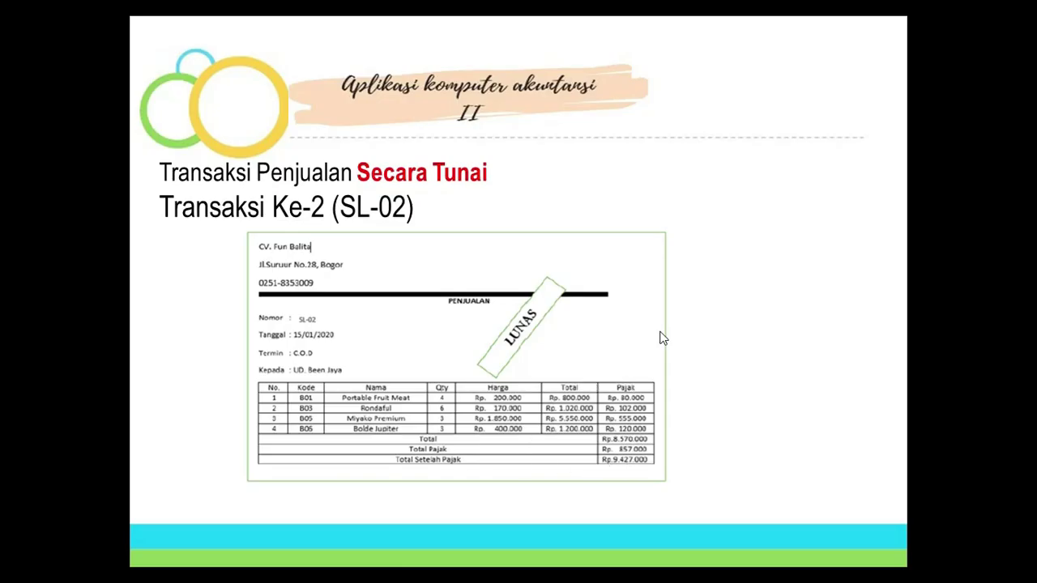
key(alt+Tab)
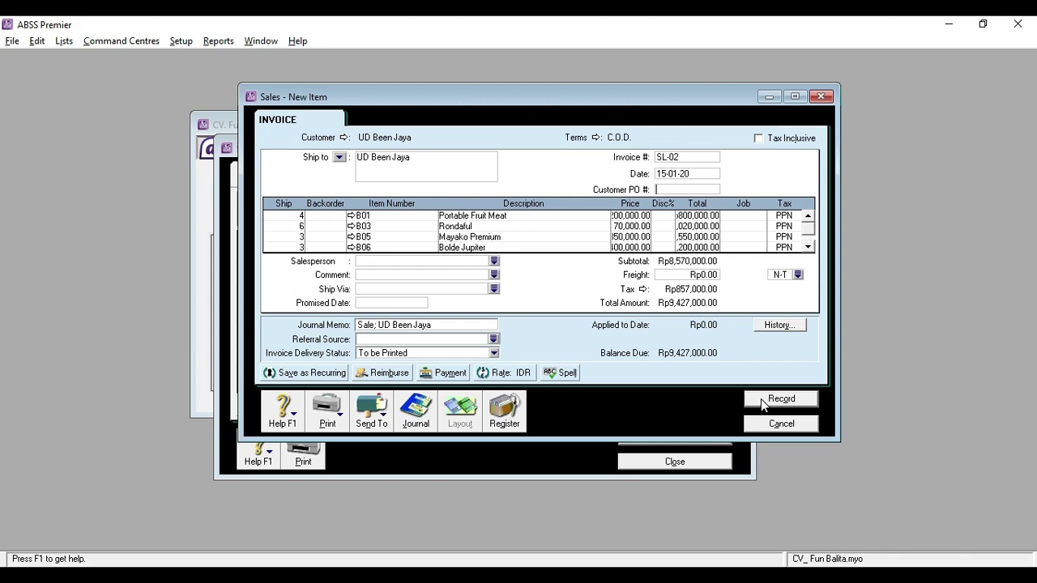
click(761, 398)
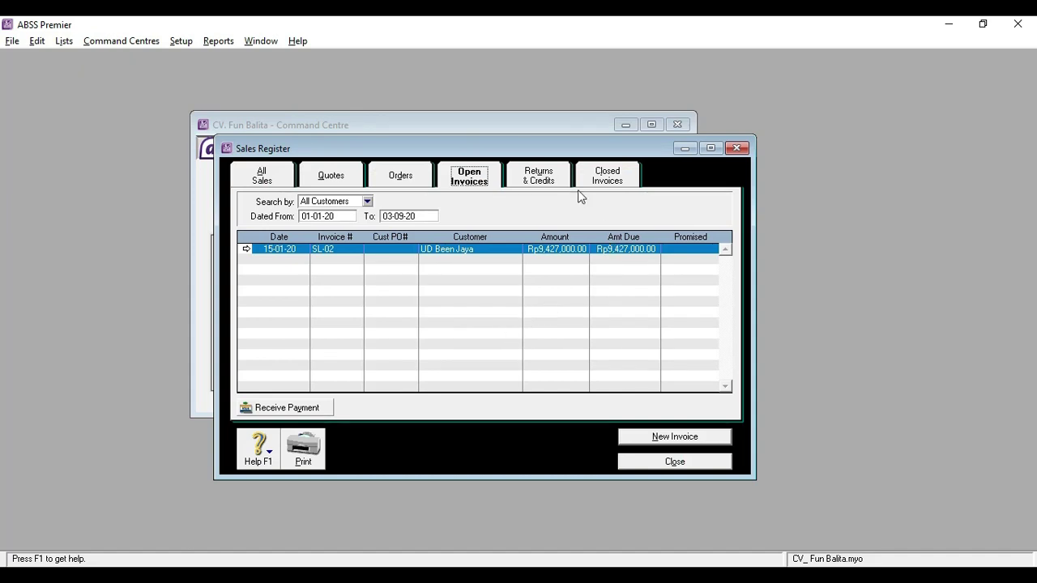
- Receive the full payment for UD Been Jaya's open invoice SL-02, dated 15-01-20, and record it
key(Escape)
click(444, 250)
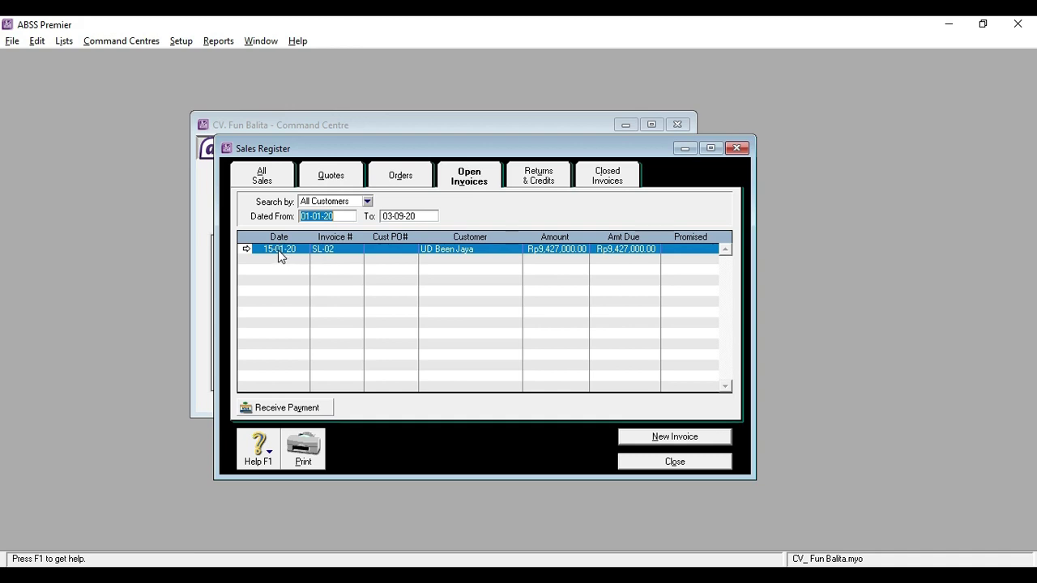
click(324, 252)
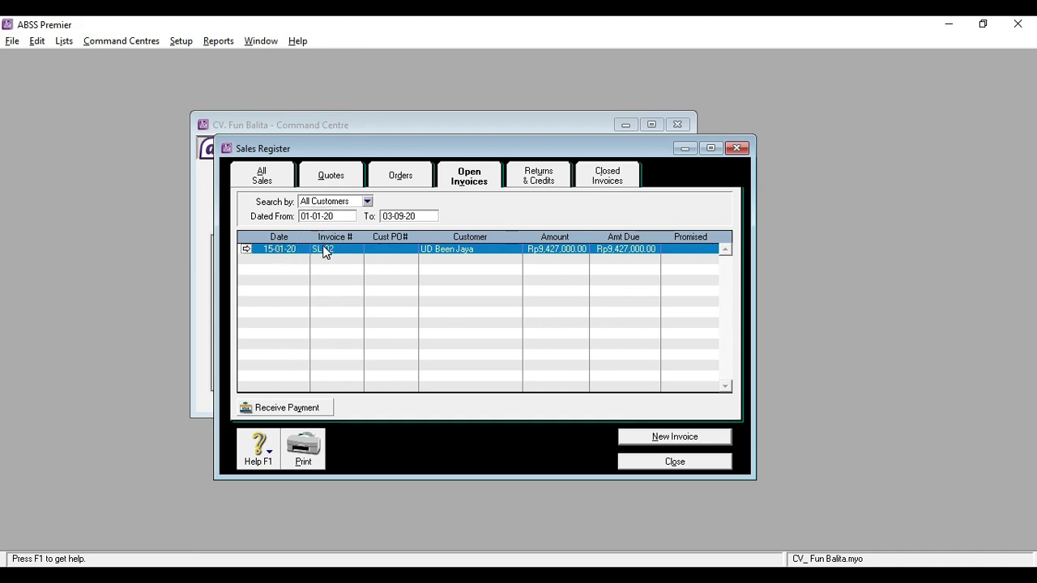
click(276, 410)
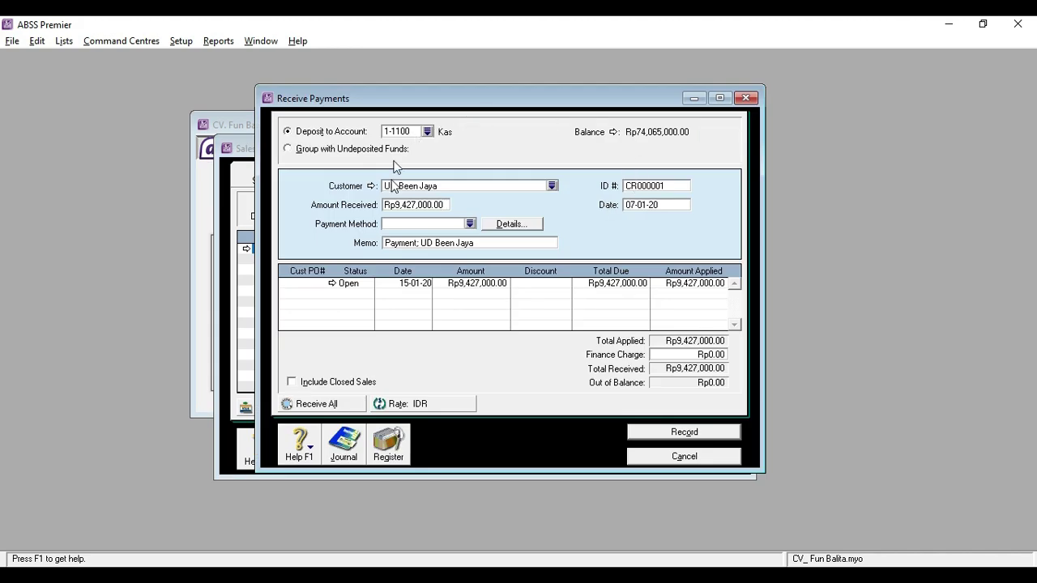
click(647, 206)
text(15)
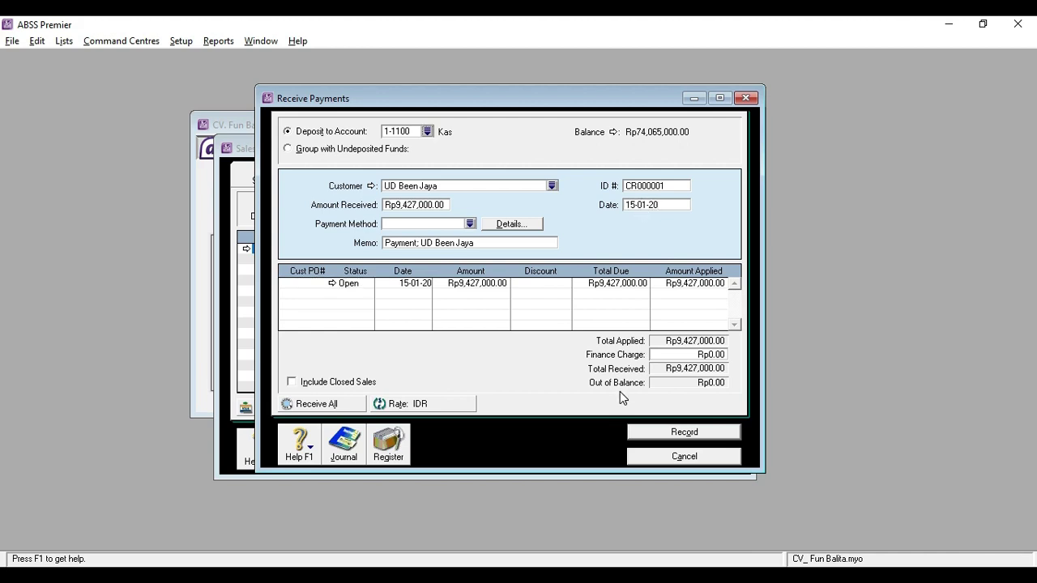
click(637, 434)
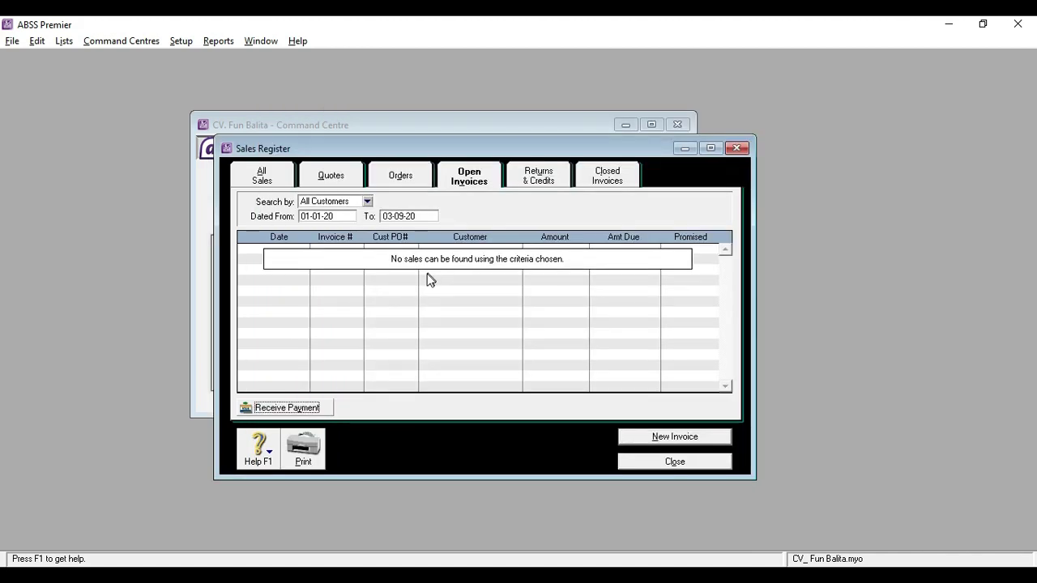
- Check the closed invoices in the Sales Register for SL-02, close the register and switch to the transaction slides
click(608, 175)
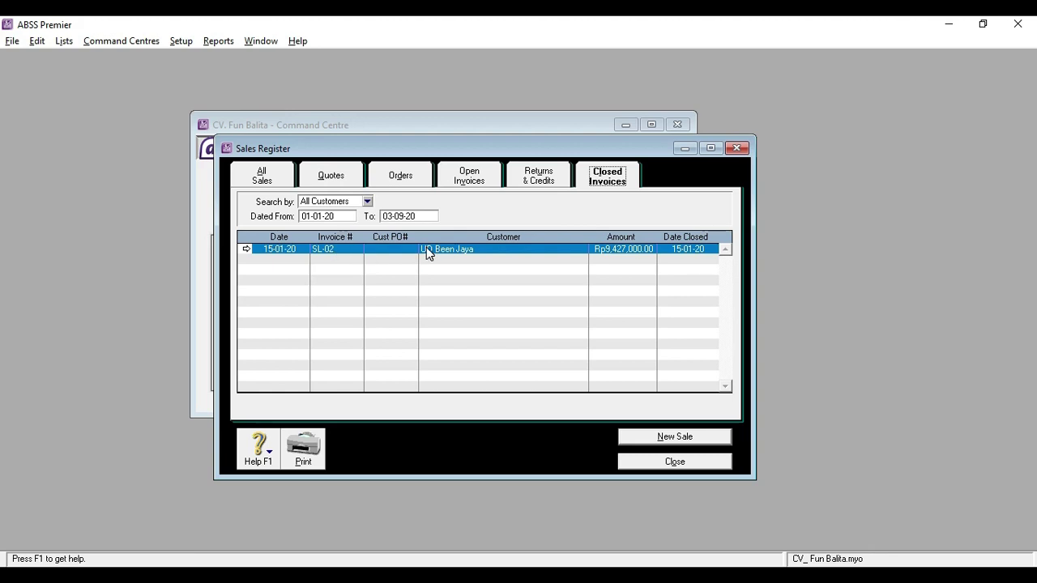
click(638, 462)
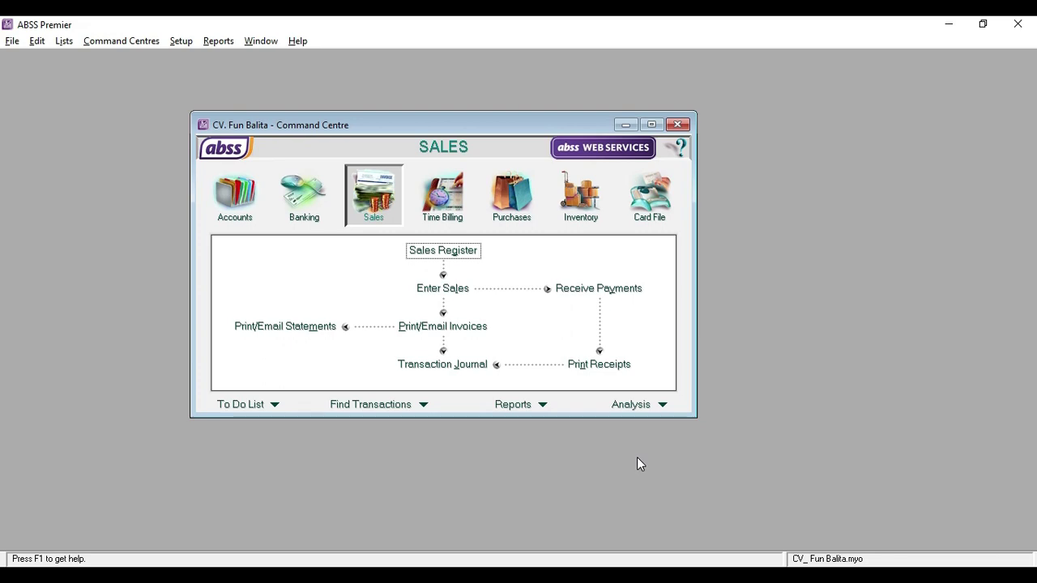
key(alt+Tab)
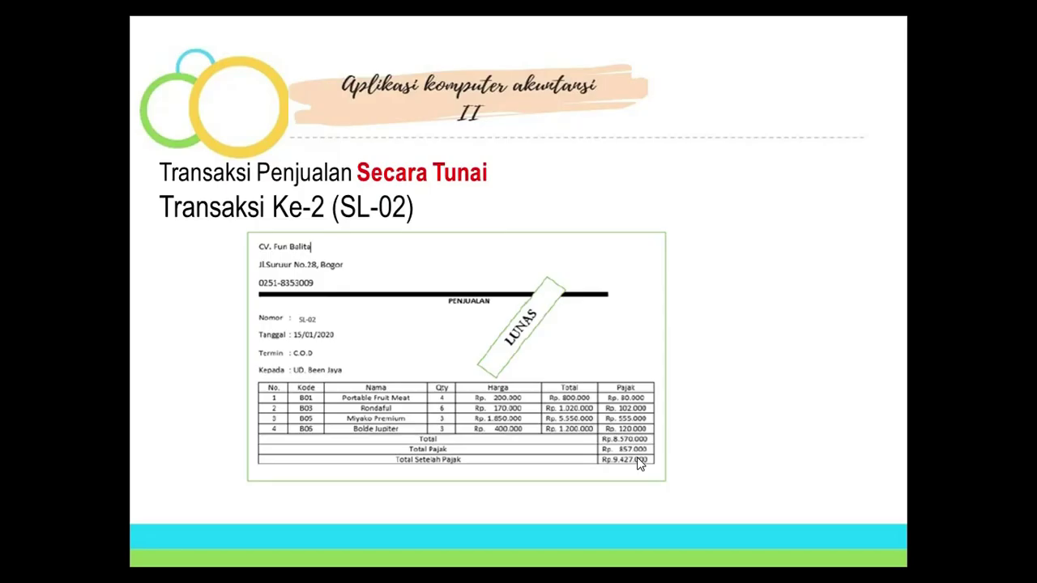